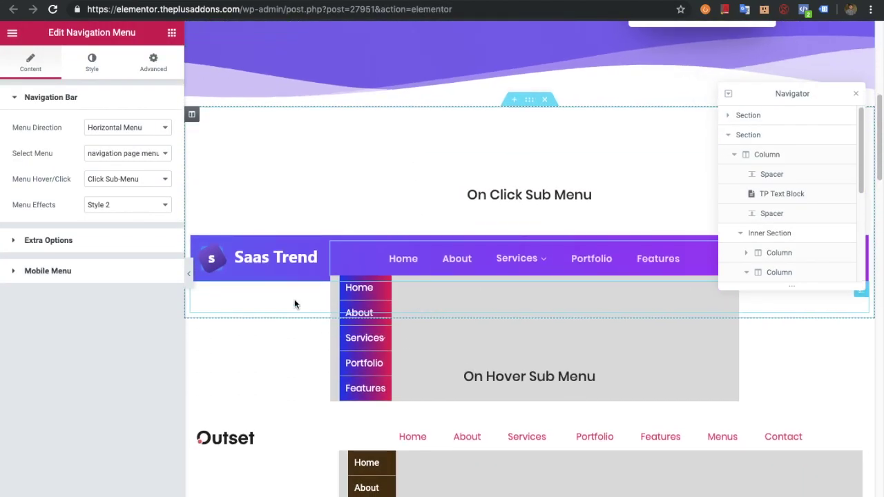
- Select the Saas Trend navigation menu widget, keeping Horizontal direction and navigation page menu
left_click(294, 299)
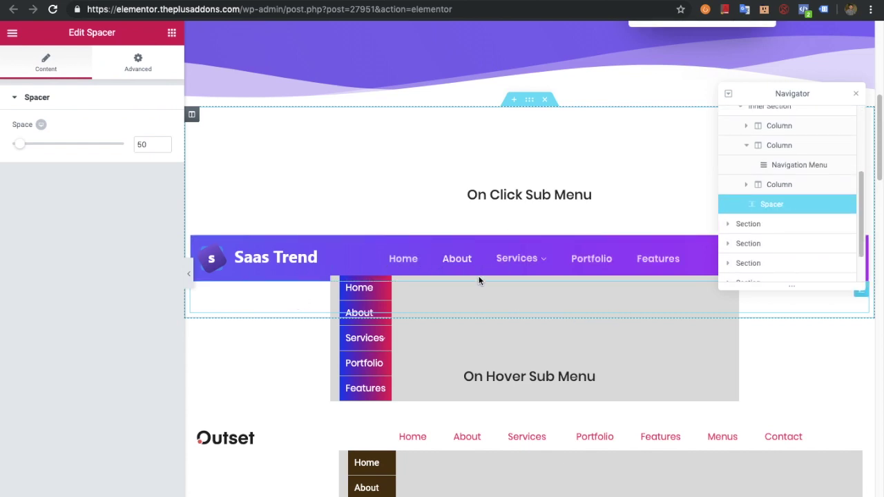
left_click(557, 248)
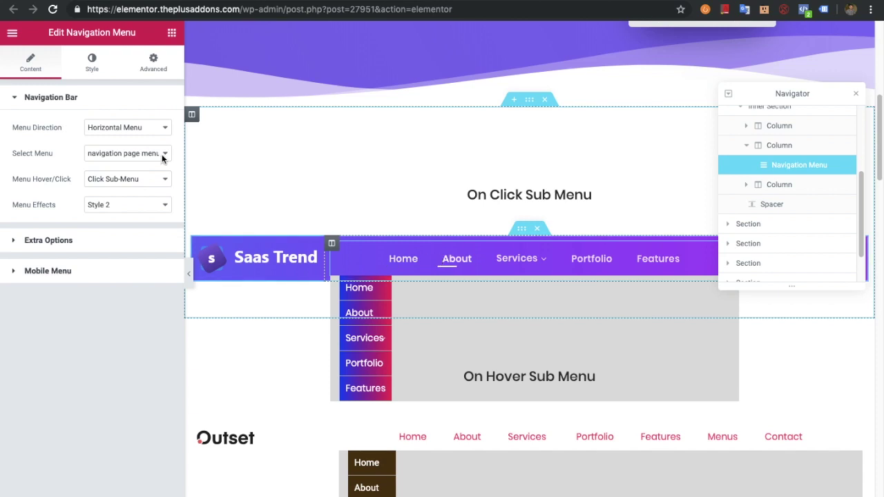
left_click(124, 129)
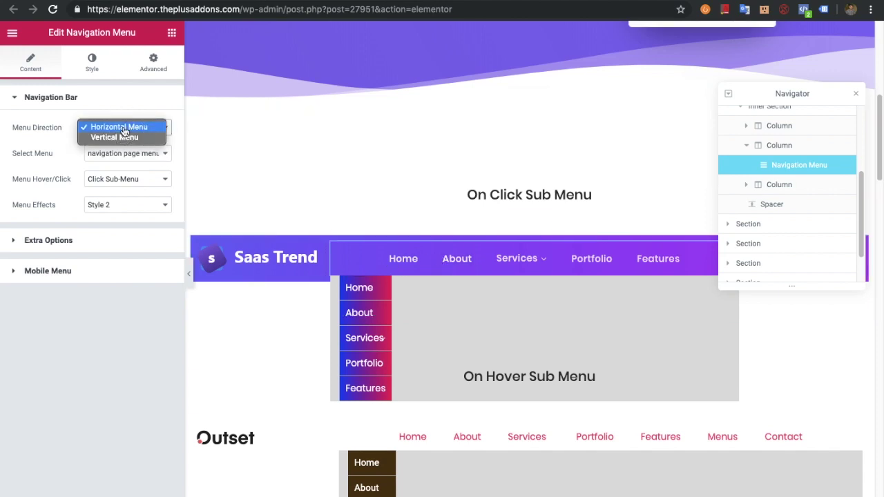
left_click(124, 129)
scroll(545, 238, "down", 8)
scroll(540, 272, "down", 1)
scroll(565, 242, "up", 3)
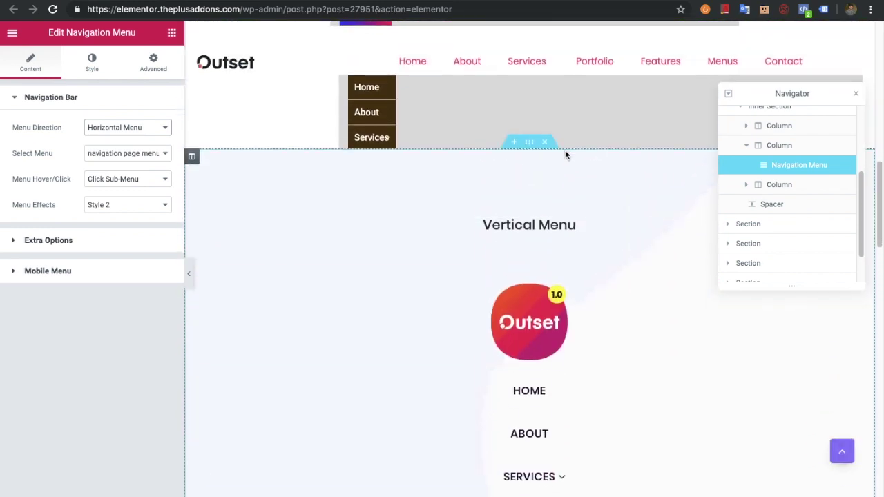
scroll(553, 148, "up", 5)
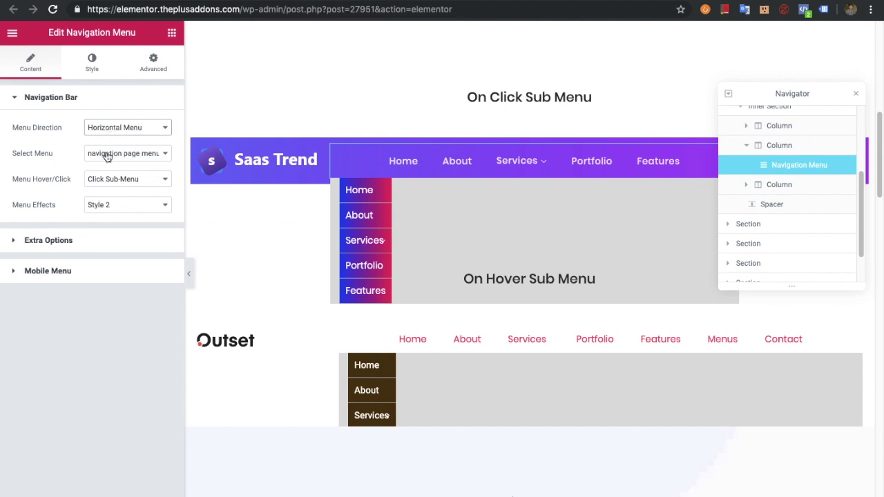
left_click(107, 155)
left_click(108, 153)
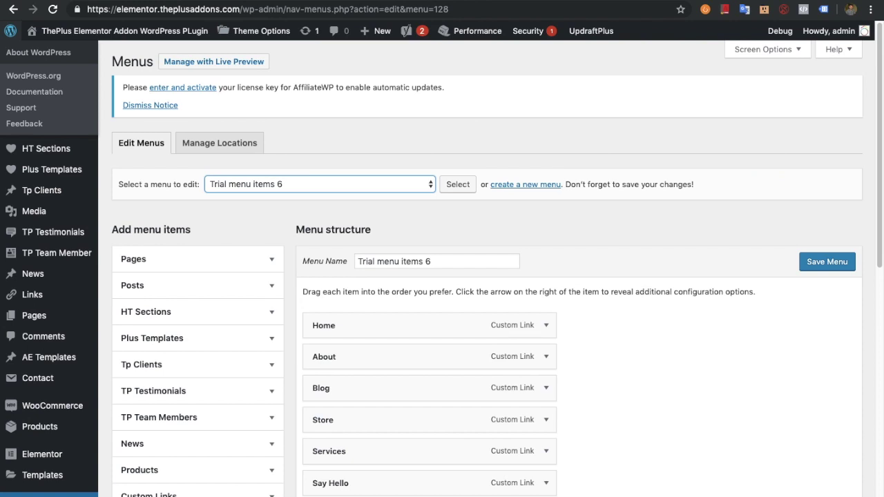
- On the WordPress Menus page, reselect Trial menu items 6 to edit
scroll(35, 159, "down", 5)
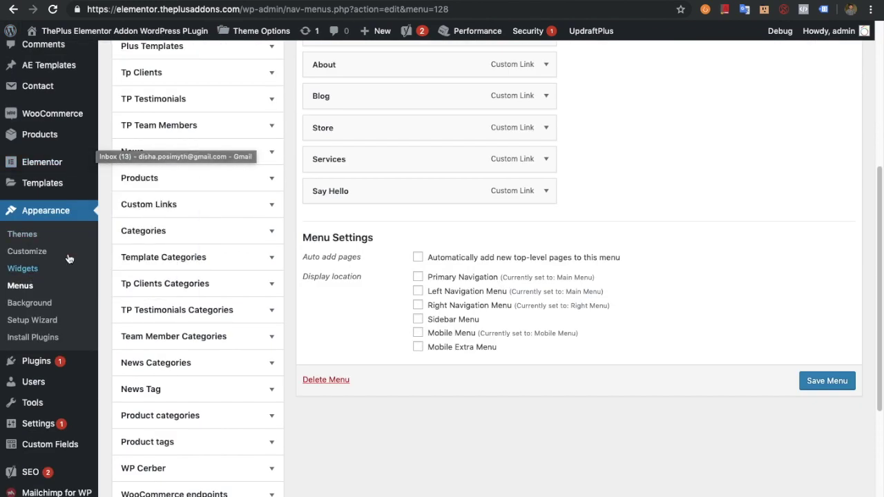
scroll(248, 158, "up", 5)
left_click(405, 218)
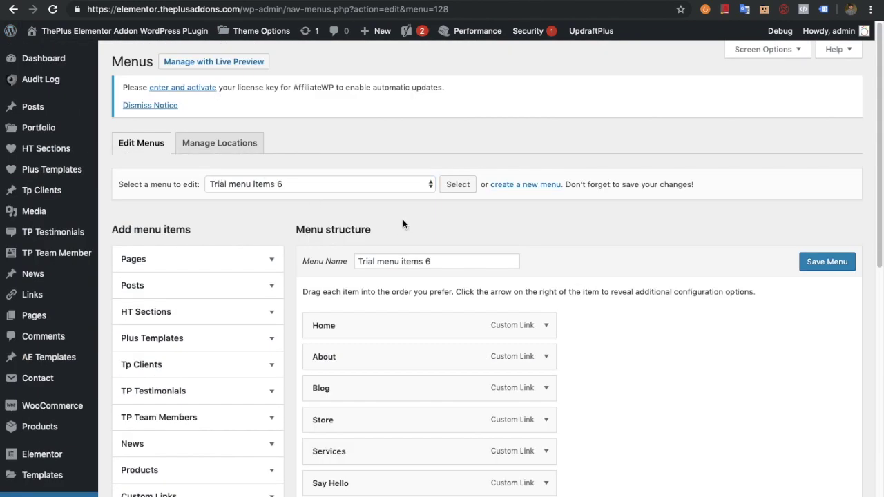
left_click(269, 186)
left_click(268, 184)
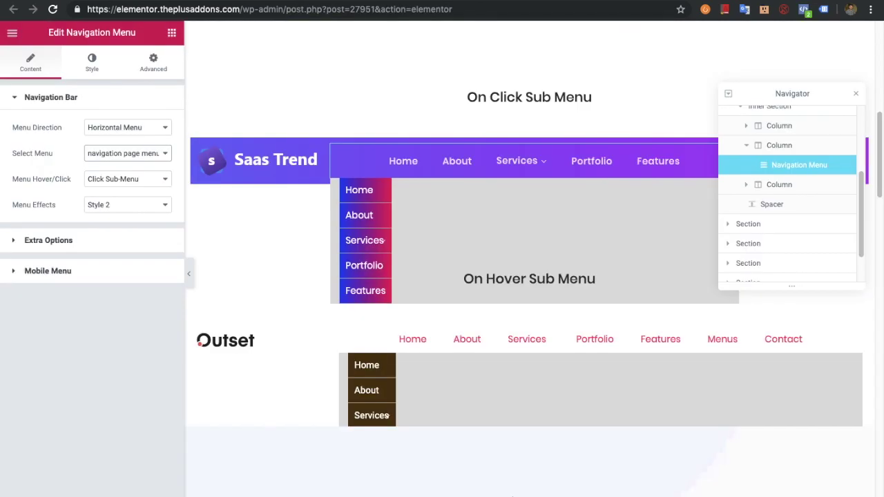
- Keep navigation page menu as the selected menu and Click Sub-Menu as the trigger
left_click(108, 159)
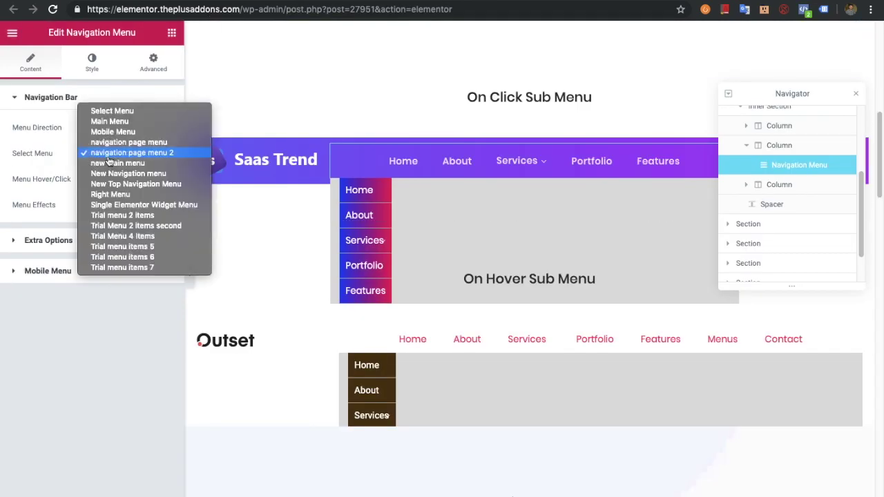
left_click(108, 156)
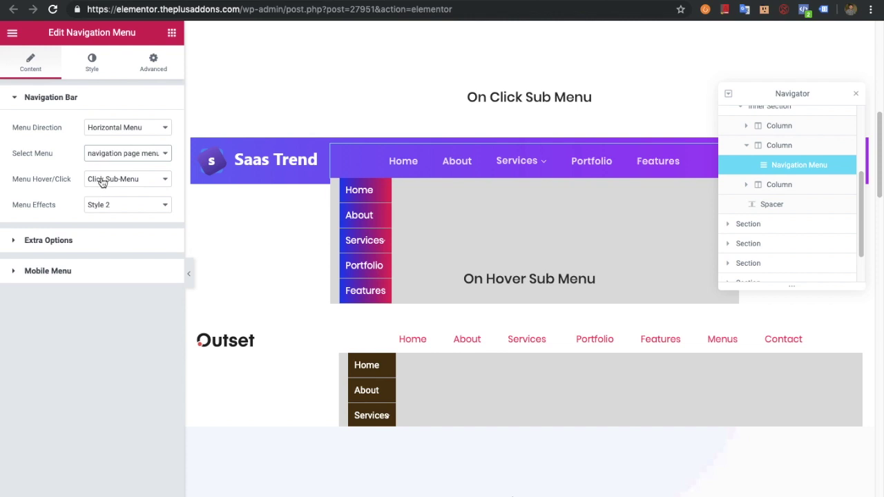
left_click(102, 181)
left_click(103, 183)
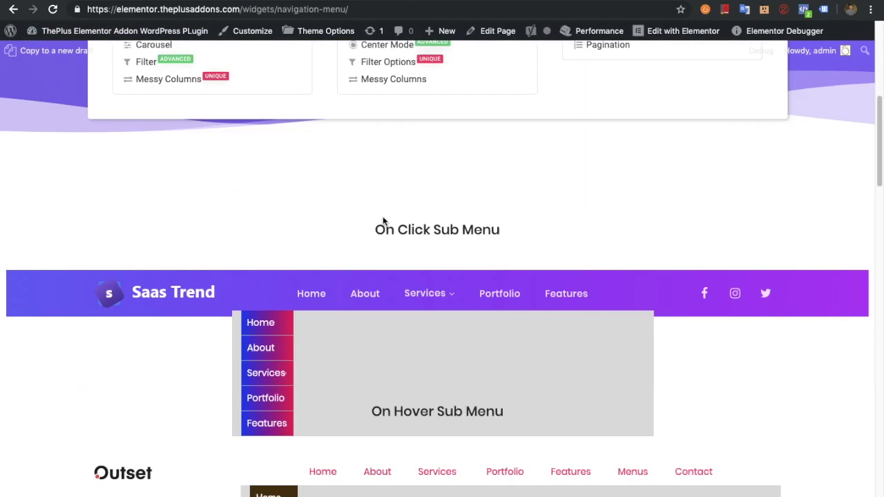
- On the live page, expand Services and Submenu 2 to reveal the SuperSub items
scroll(381, 217, "down", 3)
scroll(408, 228, "up", 2)
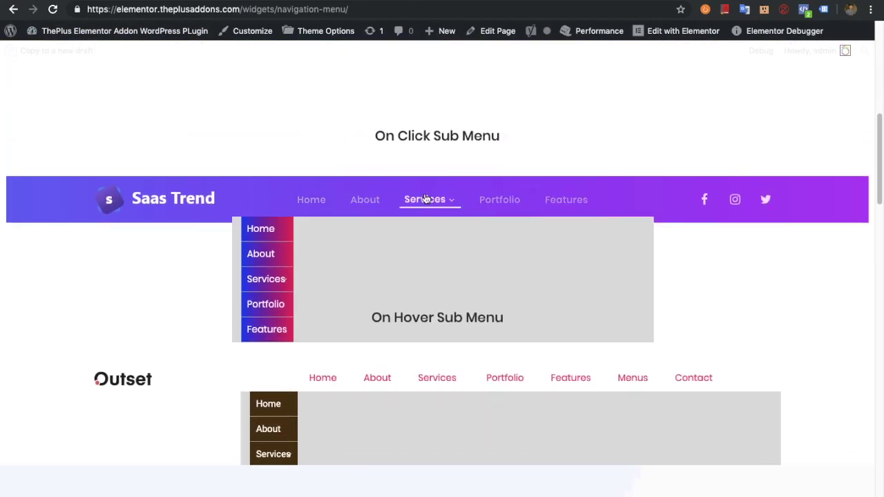
left_click(424, 199)
left_click(447, 251)
scroll(456, 283, "down", 3)
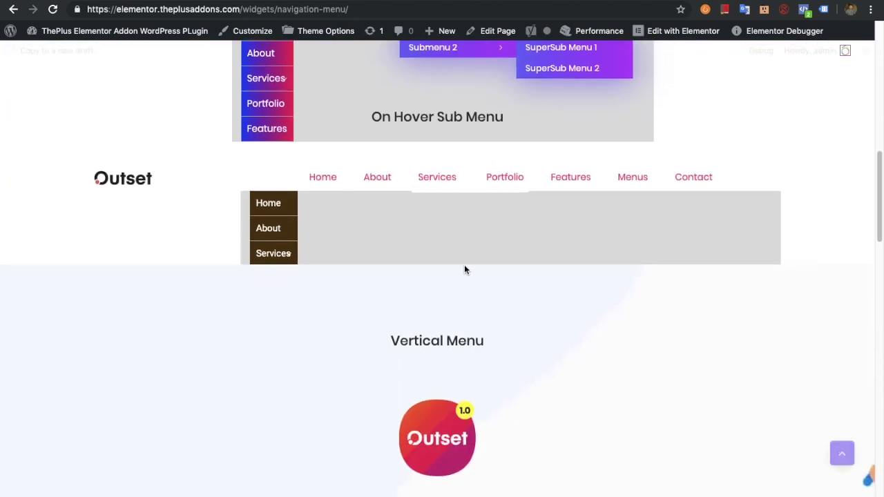
mouse_move(423, 173)
mouse_move(435, 228)
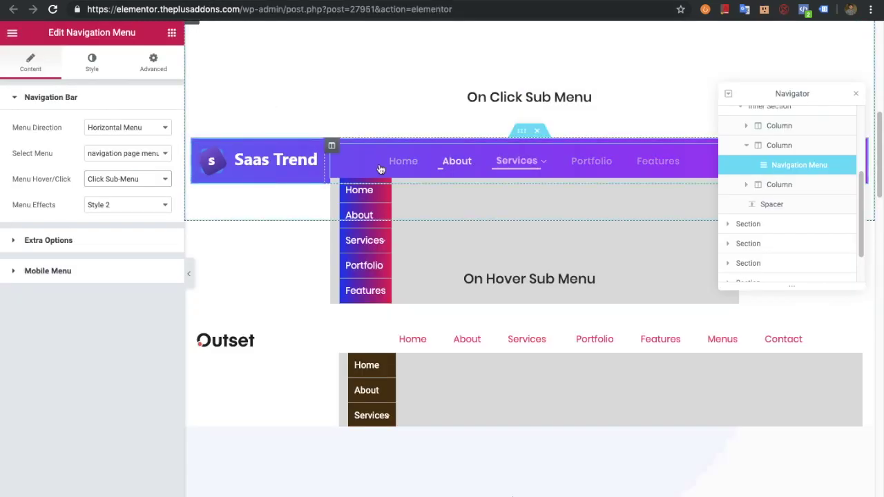
- Keep Style 2 as the Menu Effects hover style
left_click(112, 205)
left_click(115, 206)
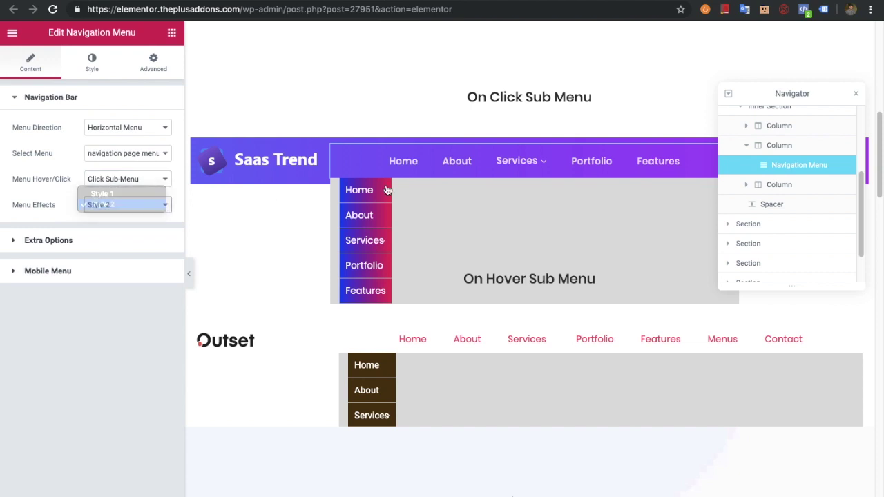
mouse_move(525, 342)
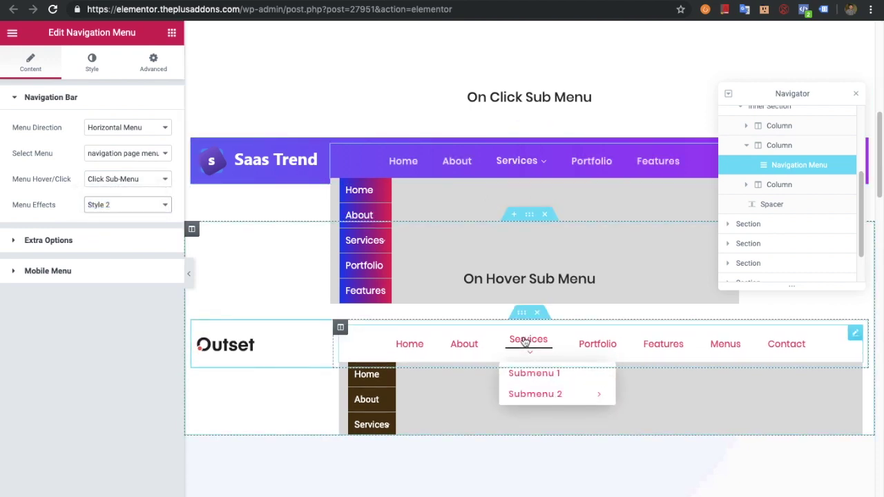
scroll(518, 228, "down", 7)
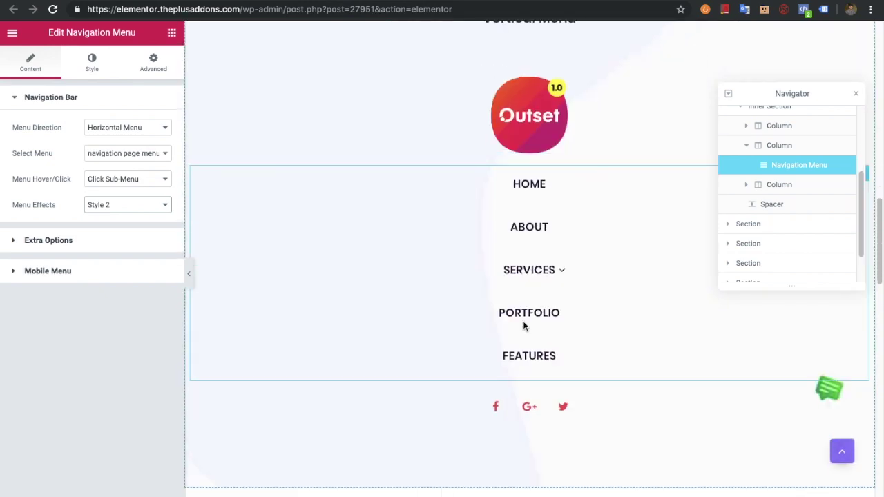
scroll(251, 201, "up", 3)
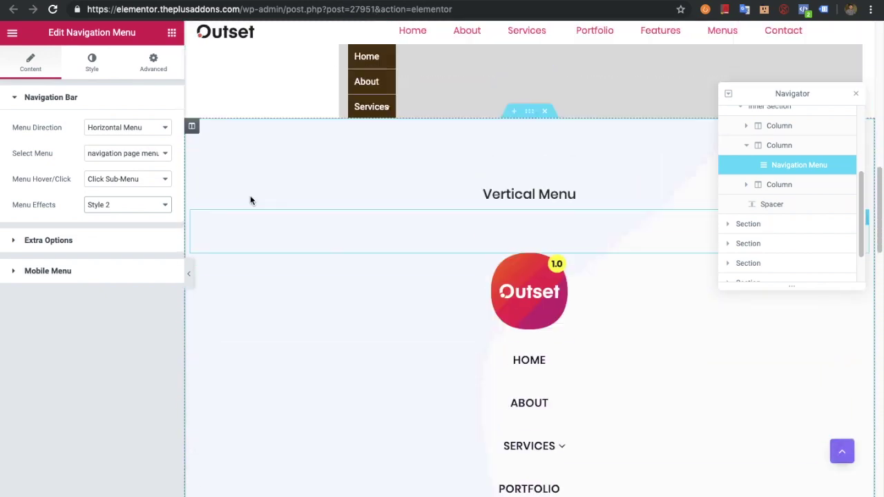
scroll(251, 201, "up", 5)
left_click(103, 205)
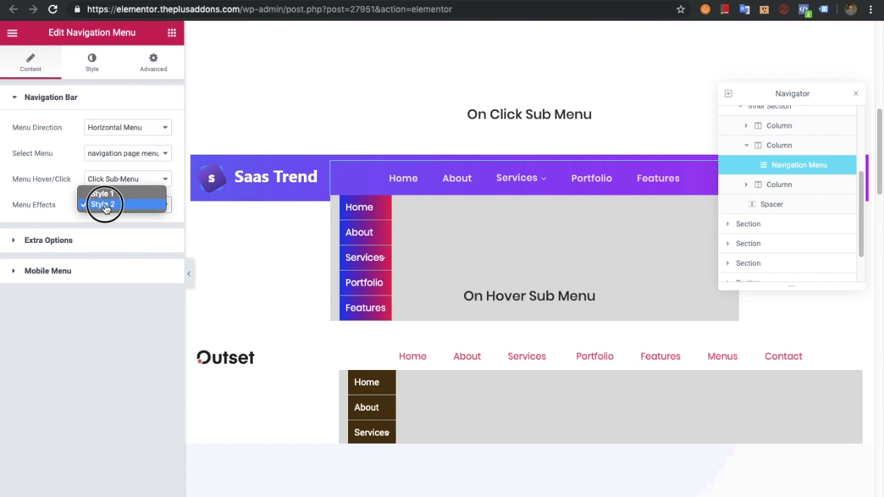
left_click(105, 205)
- Set Extra Options alignment to Center after trying Left, and expand Mobile Menu
left_click(77, 236)
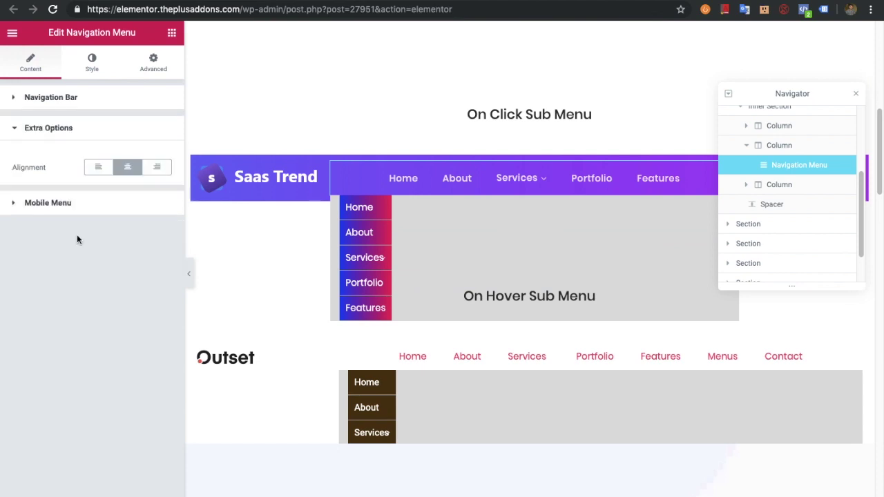
left_click(103, 171)
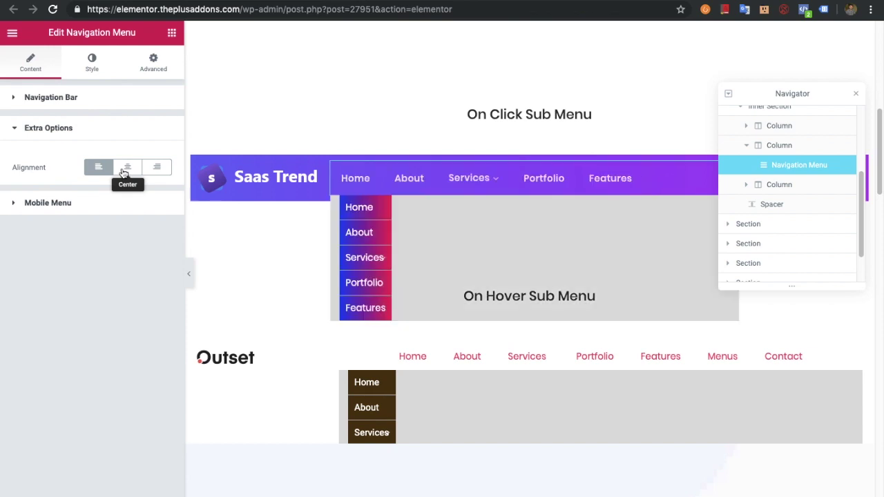
left_click(124, 170)
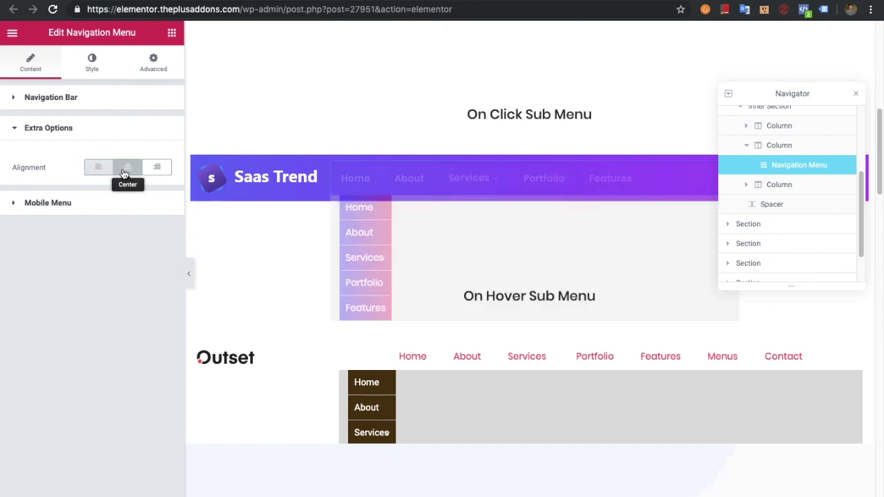
left_click(68, 203)
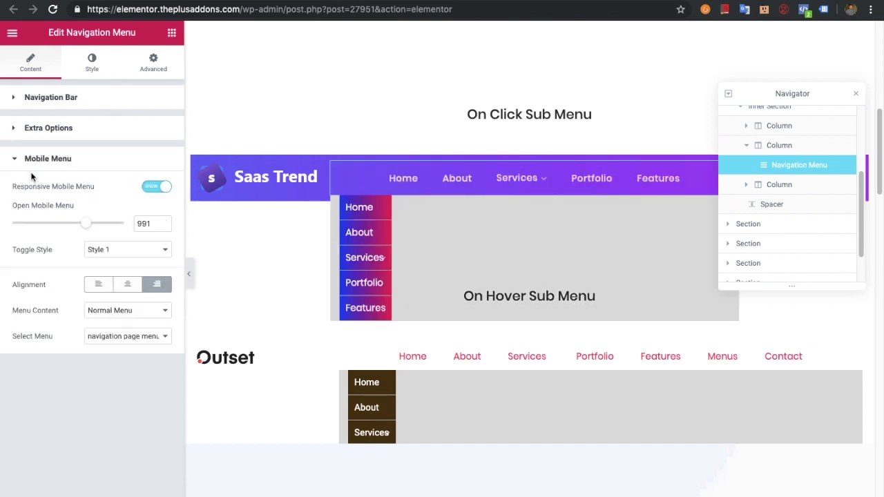
- Keep the responsive mobile menu on with breakpoint 991 and toggle Style 1
left_click(152, 189)
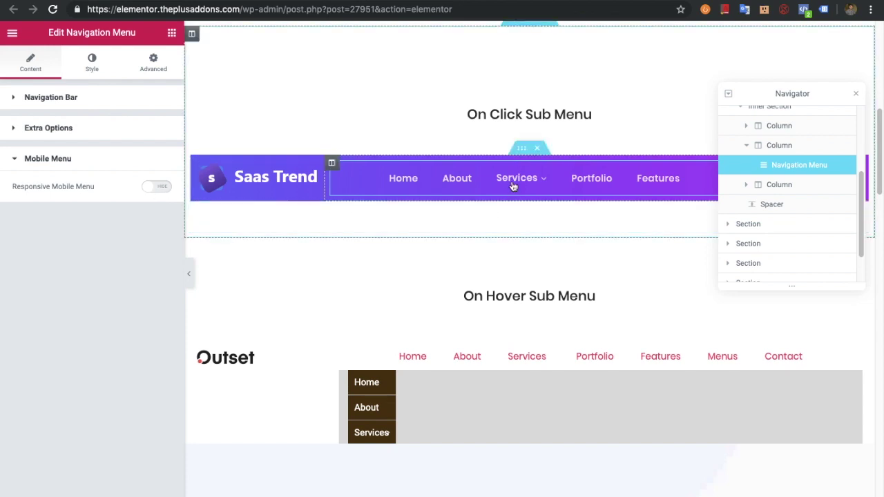
left_click(155, 188)
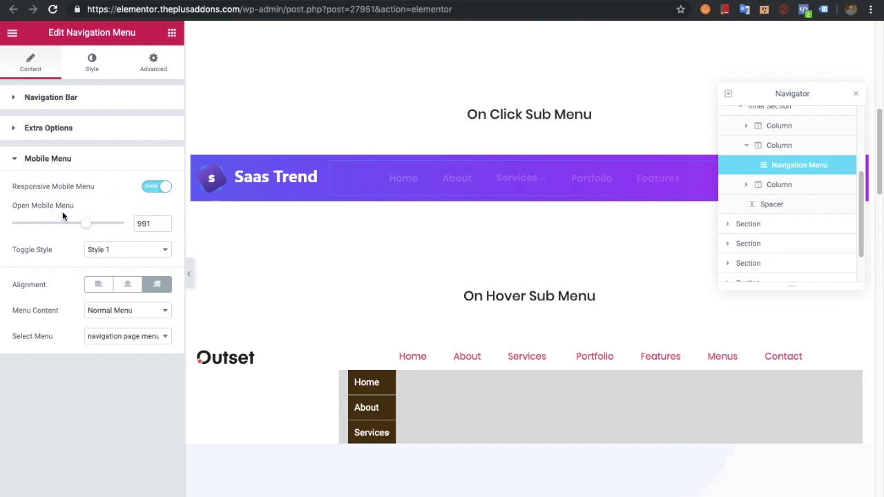
left_click_drag(152, 225, 135, 224)
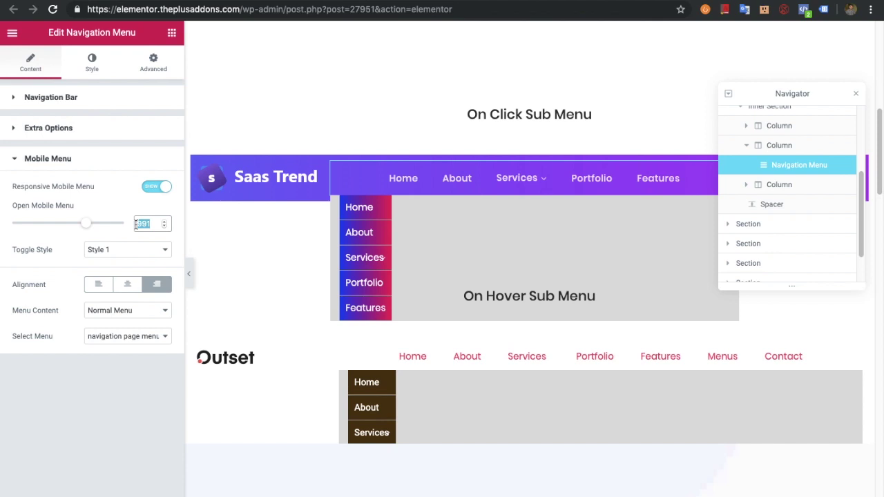
left_click(114, 253)
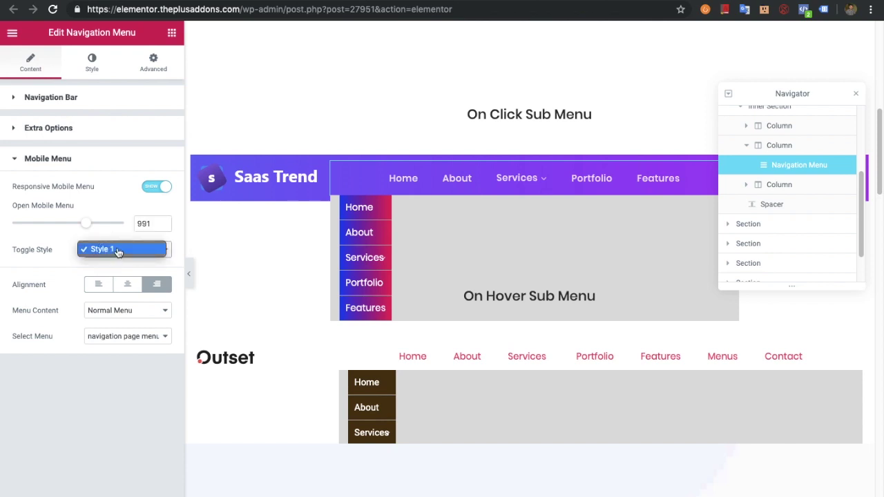
left_click(118, 250)
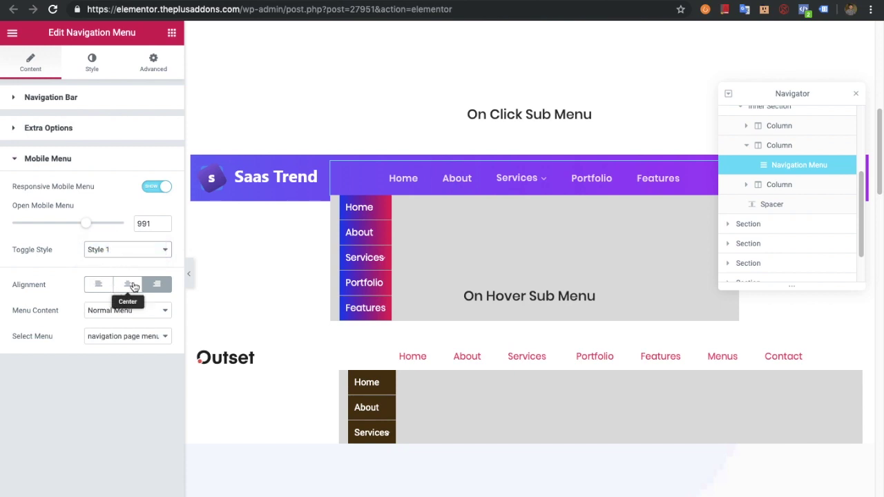
- Keep Normal Menu content with navigation page menu 2, after briefly trying Template Menu
left_click(103, 311)
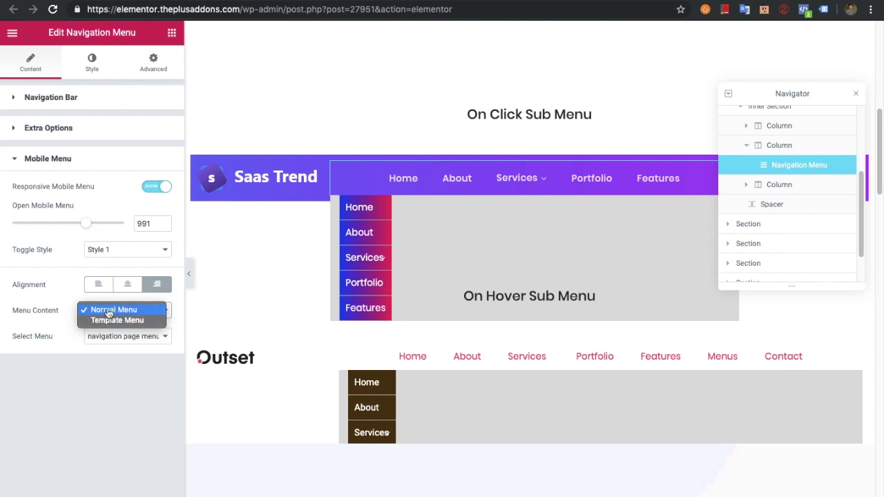
left_click(109, 311)
left_click(113, 336)
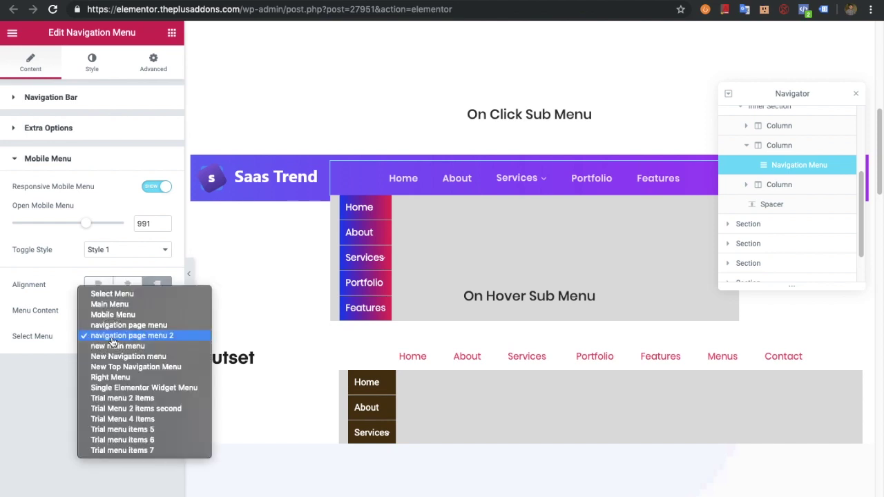
left_click(110, 335)
left_click(111, 318)
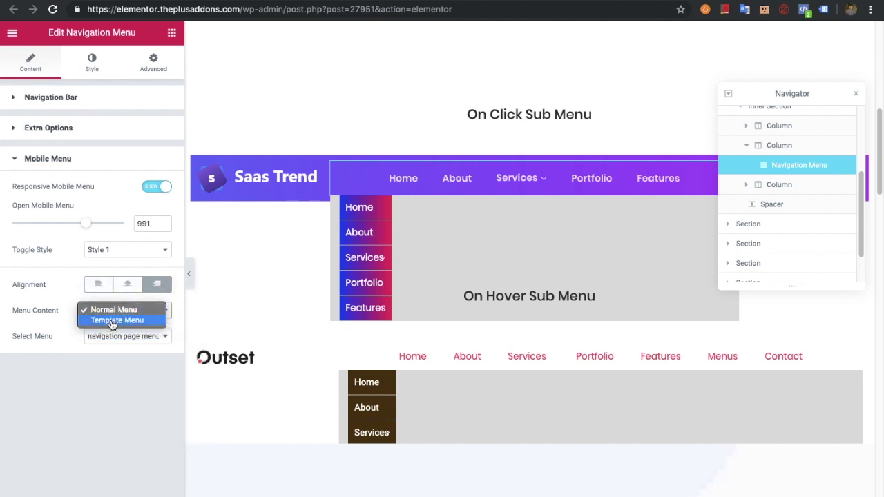
left_click(111, 321)
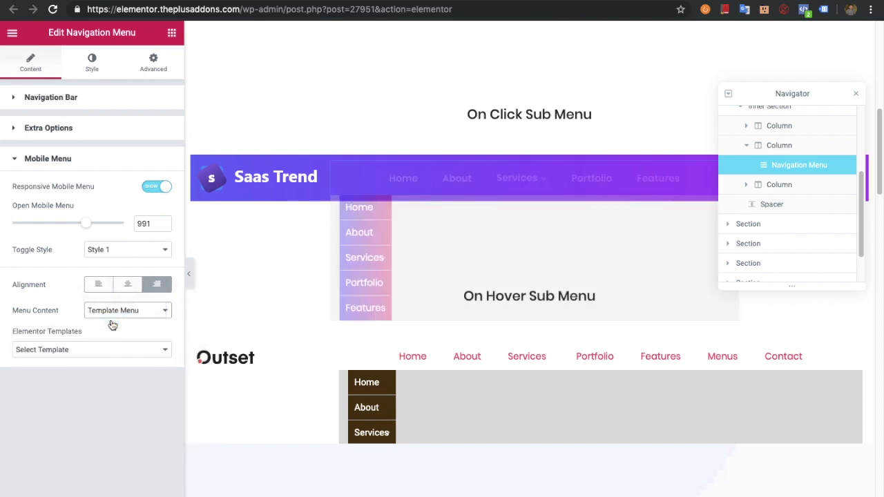
left_click(111, 352)
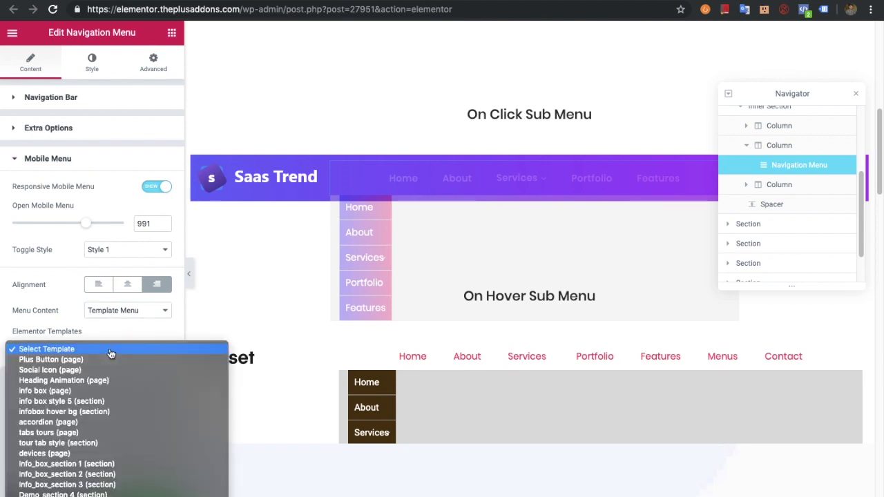
left_click(108, 348)
left_click(118, 314)
left_click(108, 298)
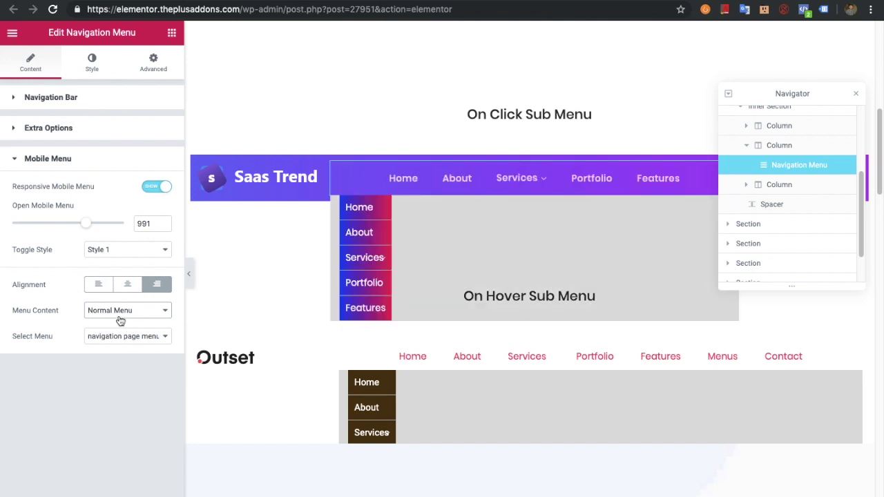
left_click(97, 69)
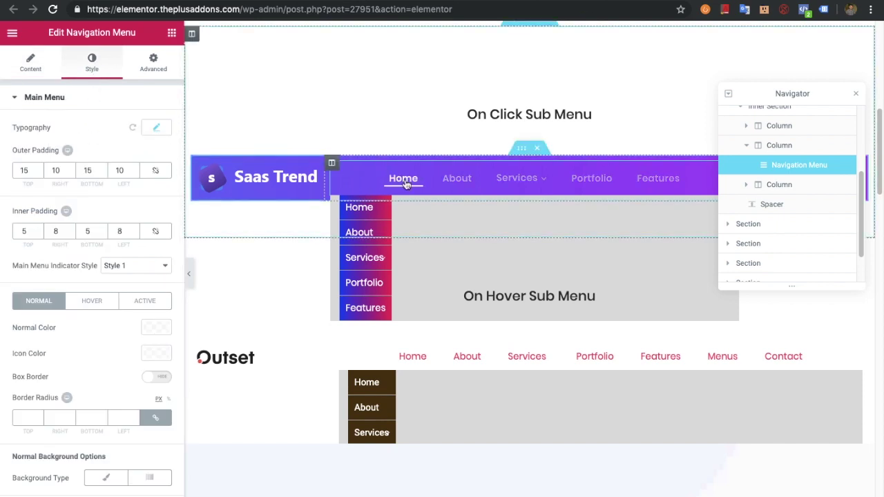
- Check the main menu's outer and inner padding and keep indicator Style 1
left_click(28, 170)
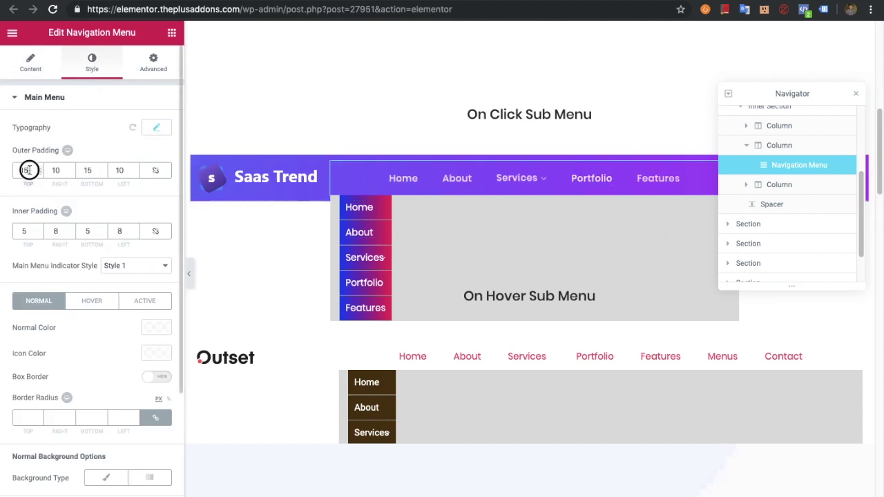
double_click(23, 231)
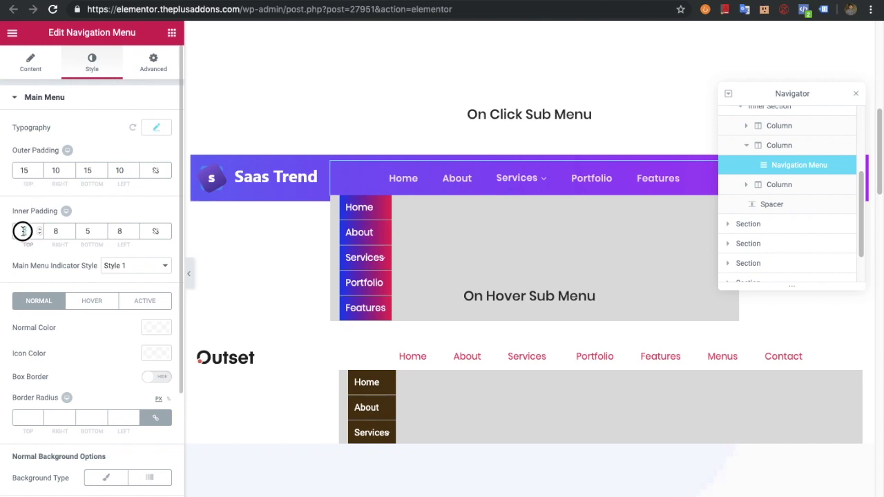
scroll(86, 254, "down", 1)
left_click(103, 257)
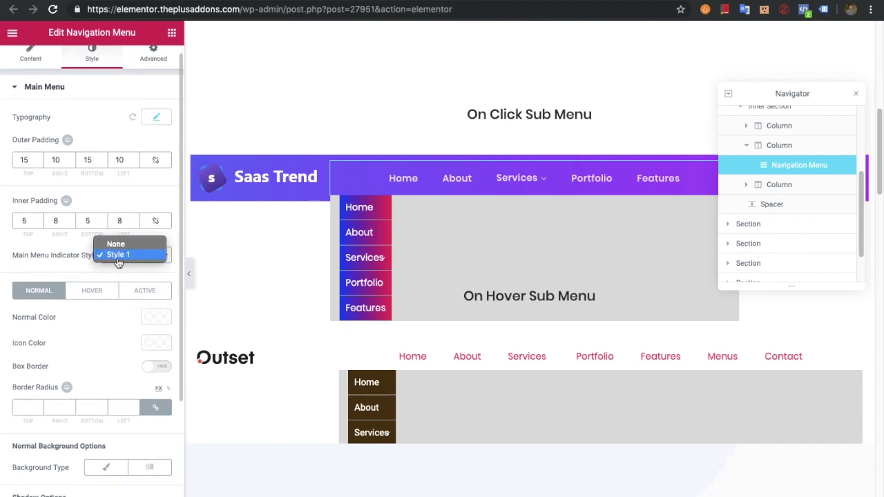
left_click(119, 255)
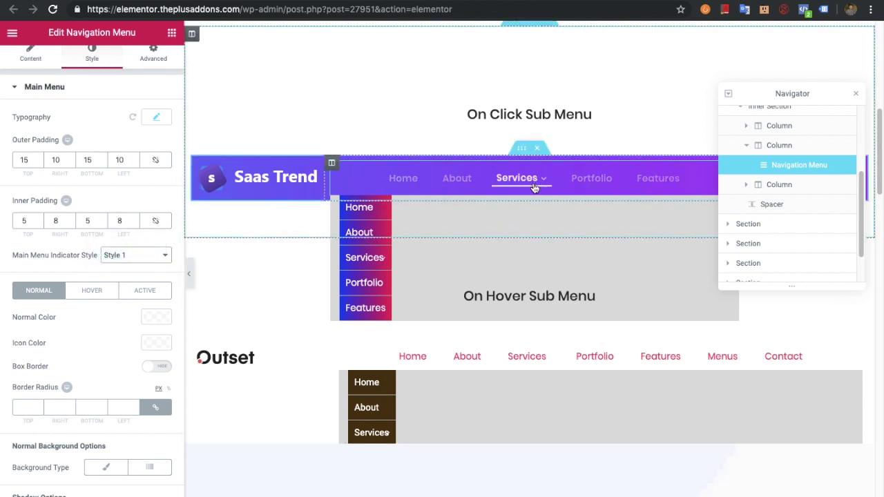
- Review the main menu's Normal, Hover and Active colour states, then expand Sub Menu
scroll(527, 227, "down", 5)
scroll(504, 142, "up", 1)
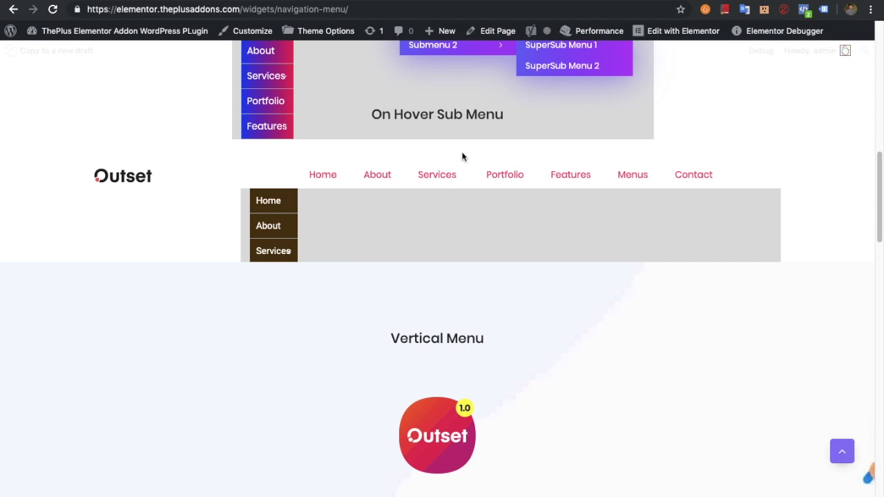
mouse_move(462, 179)
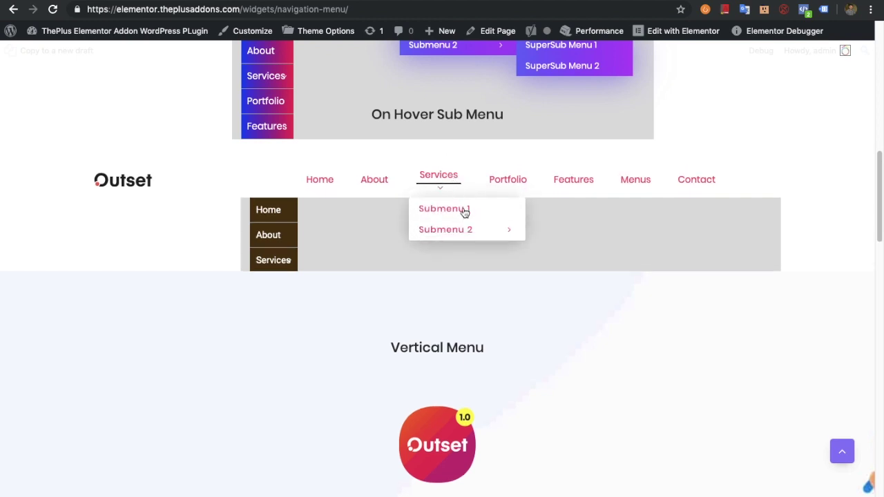
mouse_move(474, 228)
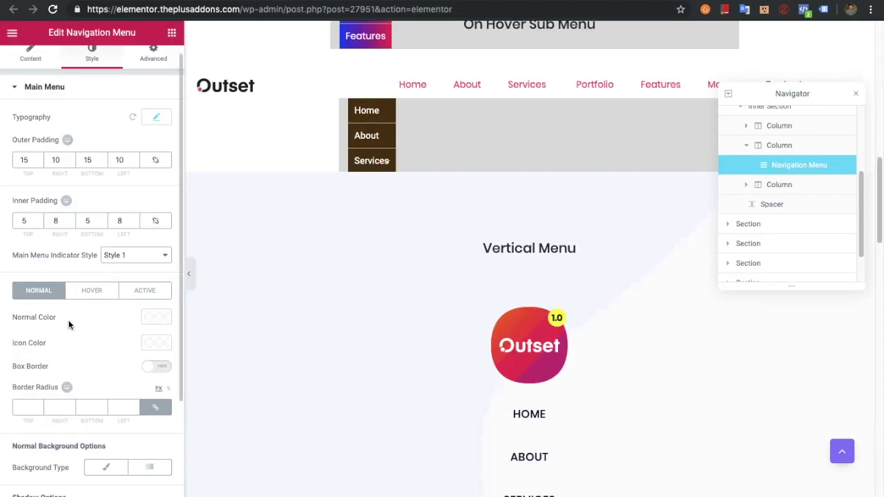
scroll(72, 318, "down", 3)
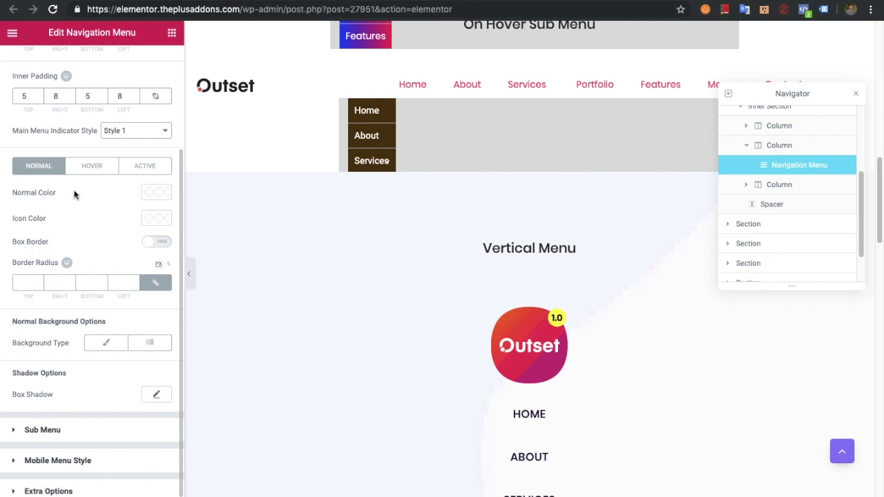
left_click(89, 165)
left_click(146, 188)
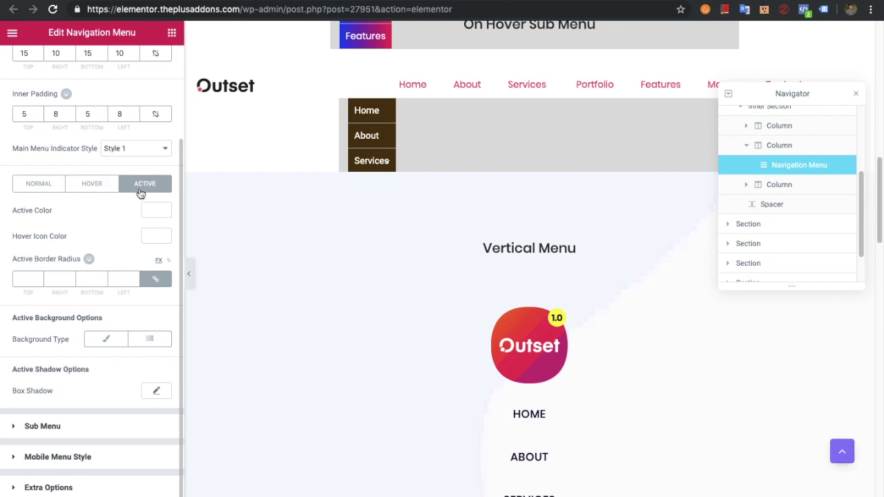
left_click(40, 185)
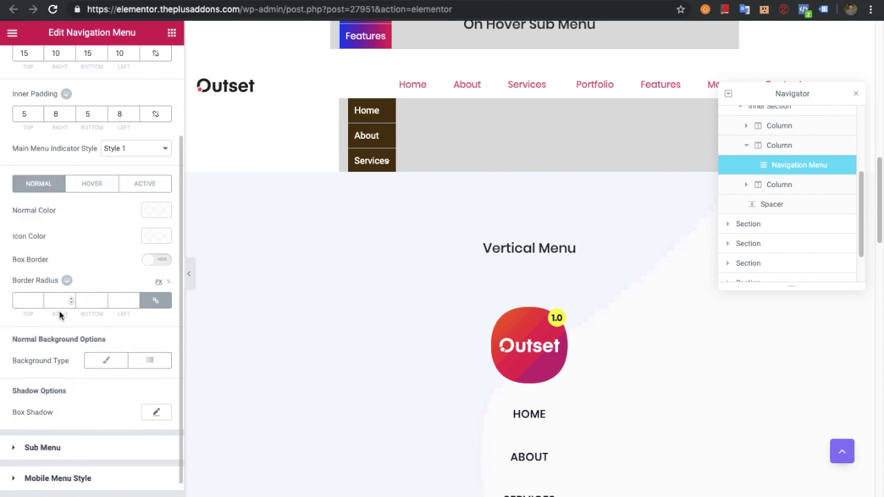
scroll(52, 332, "down", 1)
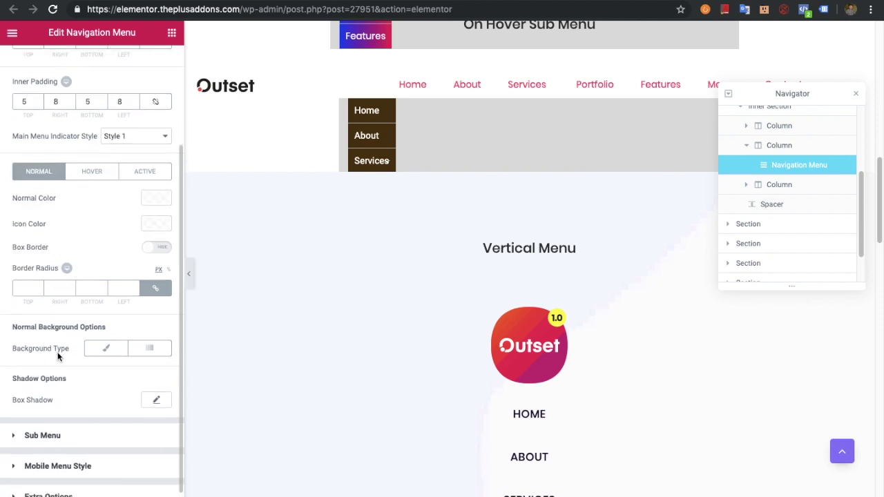
scroll(56, 353, "down", 1)
left_click(72, 426)
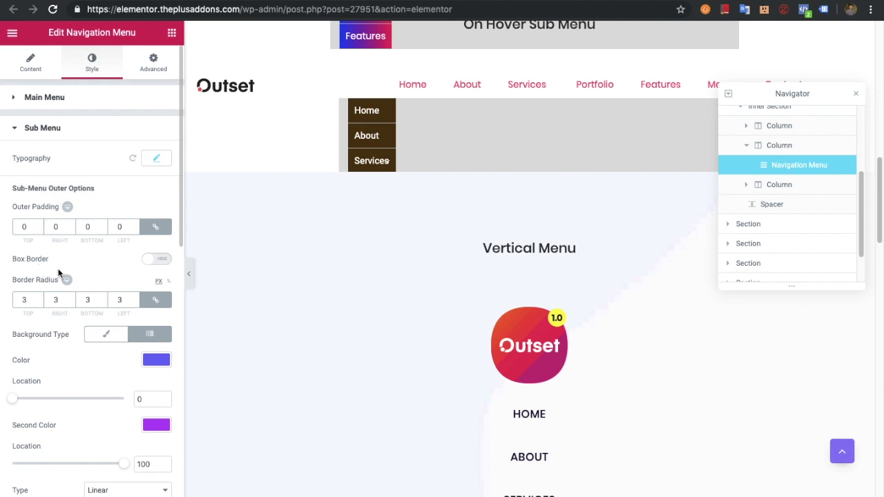
- Review the sub-menu background, switching gradient to classic, and its inner padding
scroll(69, 355, "down", 1)
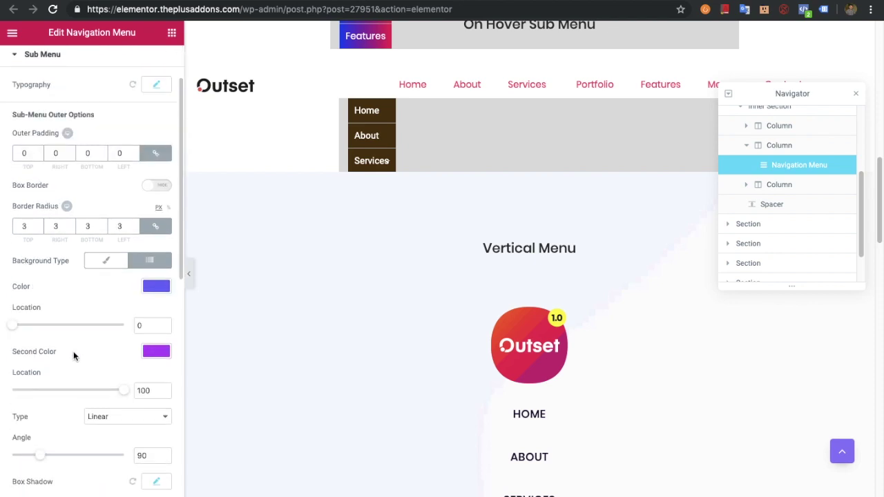
scroll(44, 322, "down", 2)
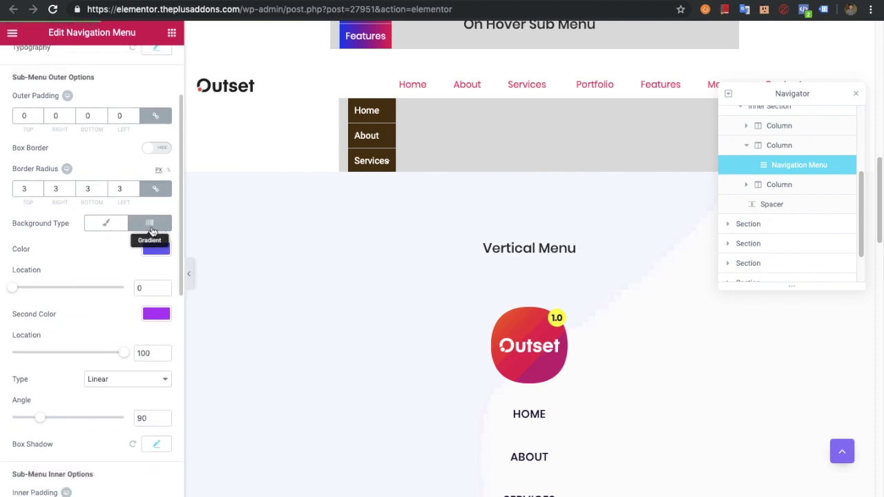
left_click(107, 225)
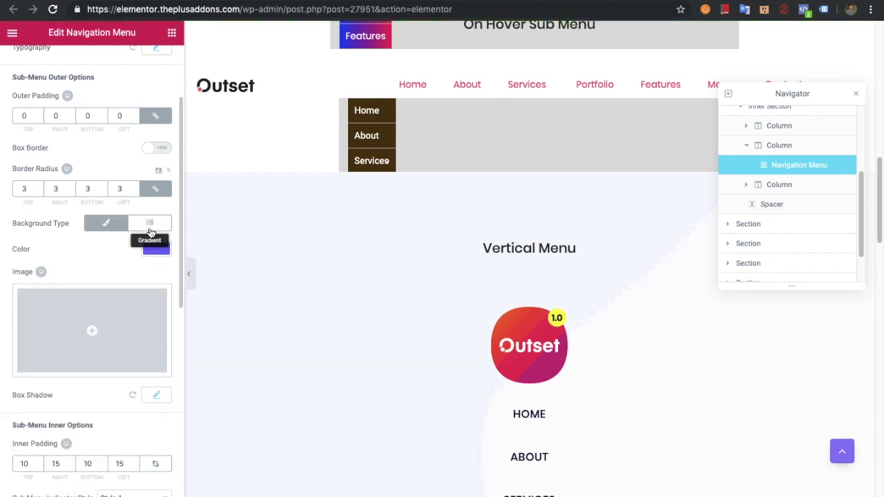
scroll(103, 370, "down", 1)
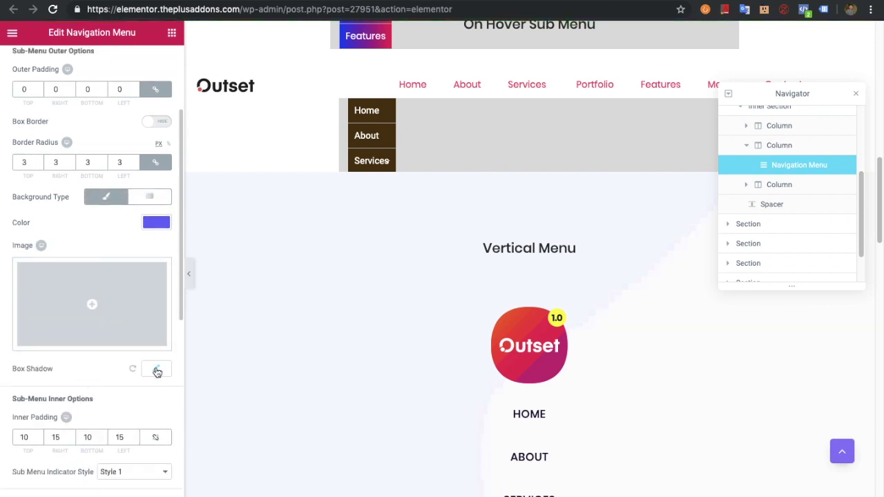
scroll(125, 387, "down", 4)
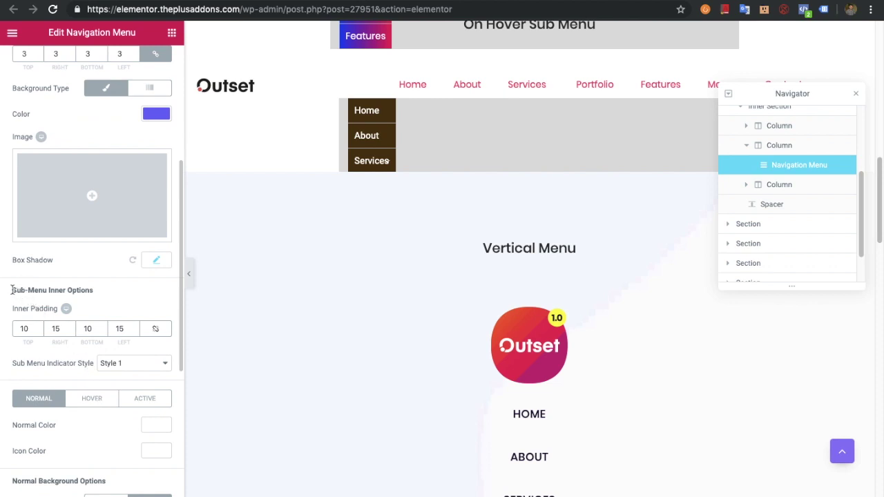
left_click_drag(13, 290, 89, 295)
left_click(131, 309)
scroll(118, 312, "down", 1)
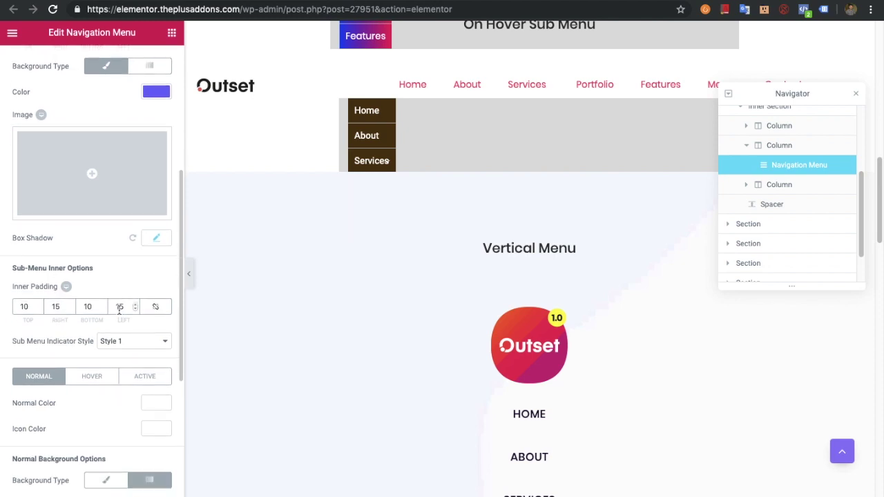
left_click(23, 291)
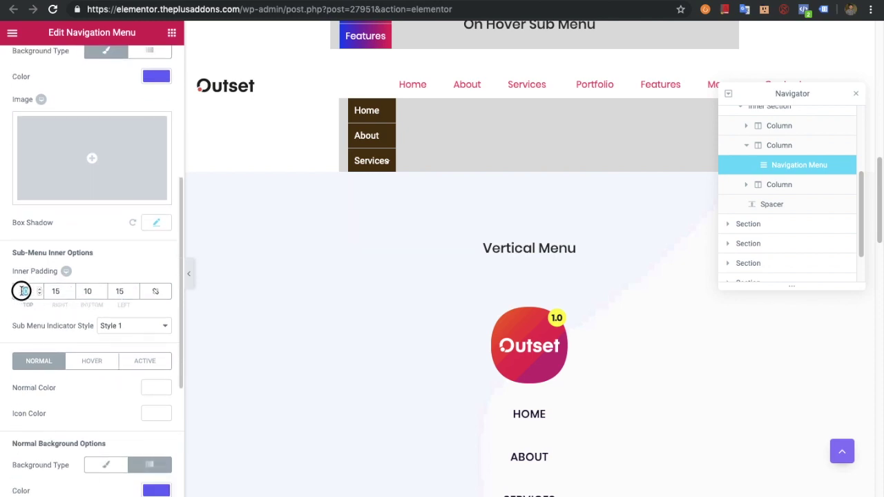
- Keep Style 1 as the sub-menu indicator
scroll(53, 322, "down", 1)
left_click(107, 312)
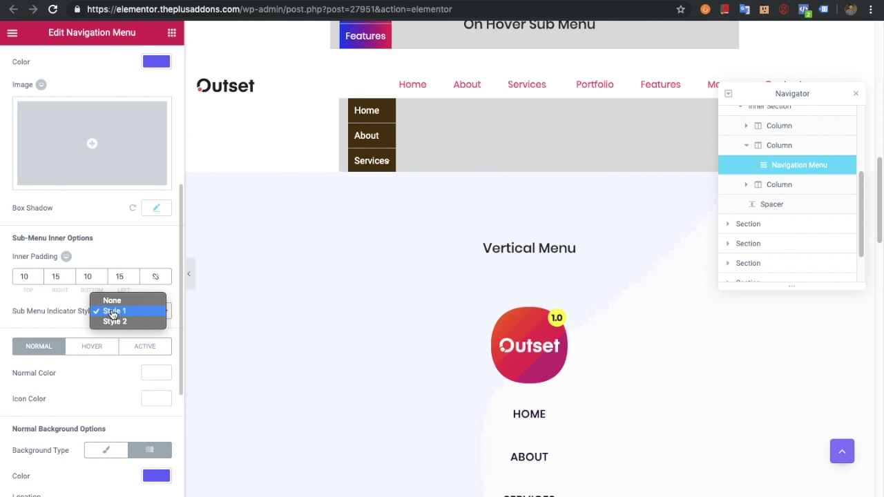
left_click(109, 312)
left_click(113, 311)
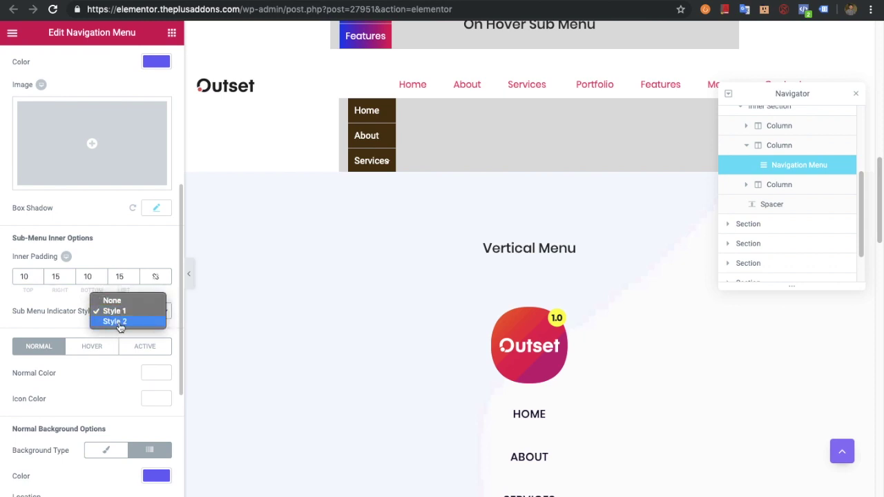
left_click(118, 316)
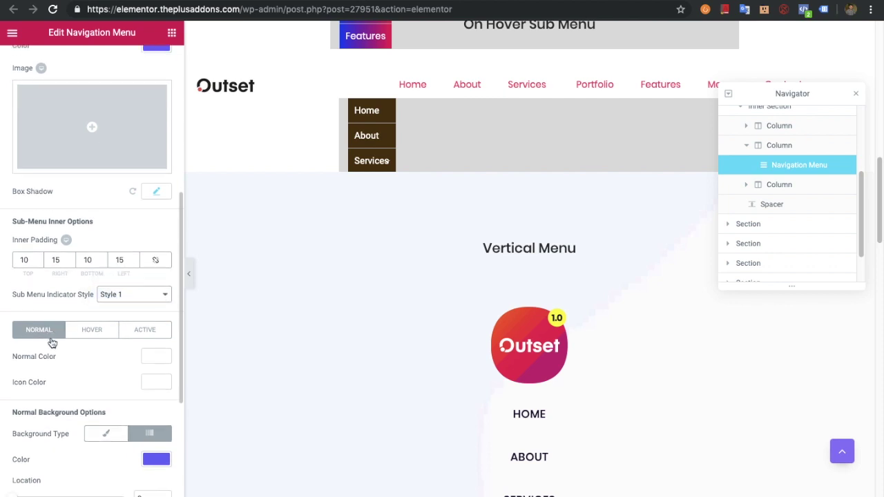
scroll(51, 344, "down", 3)
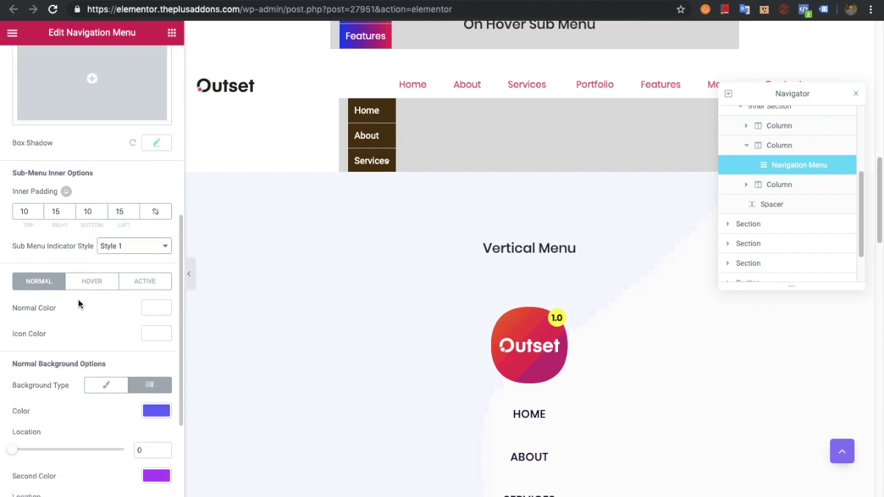
- Review the sub-menu's Normal, Hover and Active colours, then expand Mobile Menu Style
left_click(85, 289)
left_click(143, 317)
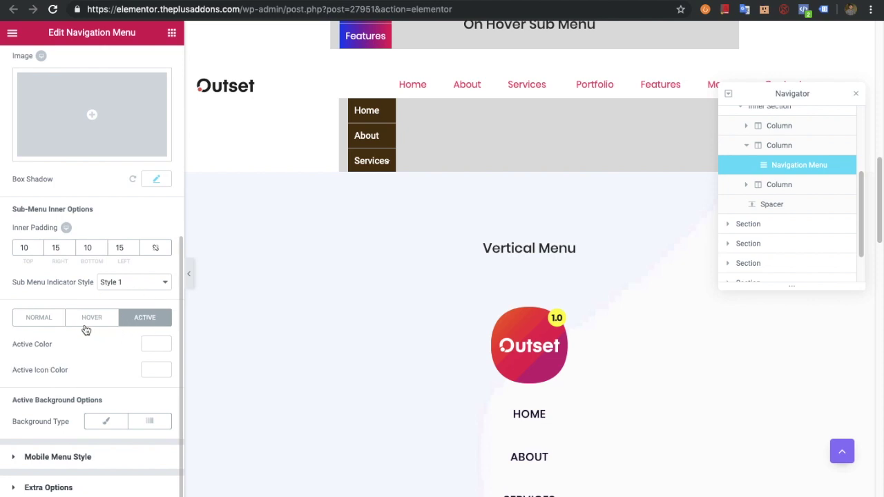
left_click(43, 320)
scroll(74, 367, "down", 3)
scroll(33, 326, "down", 2)
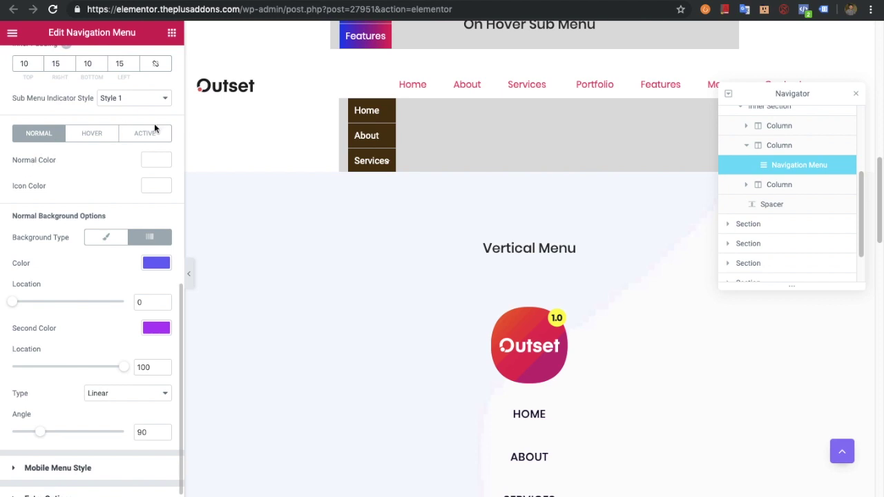
scroll(84, 313, "down", 1)
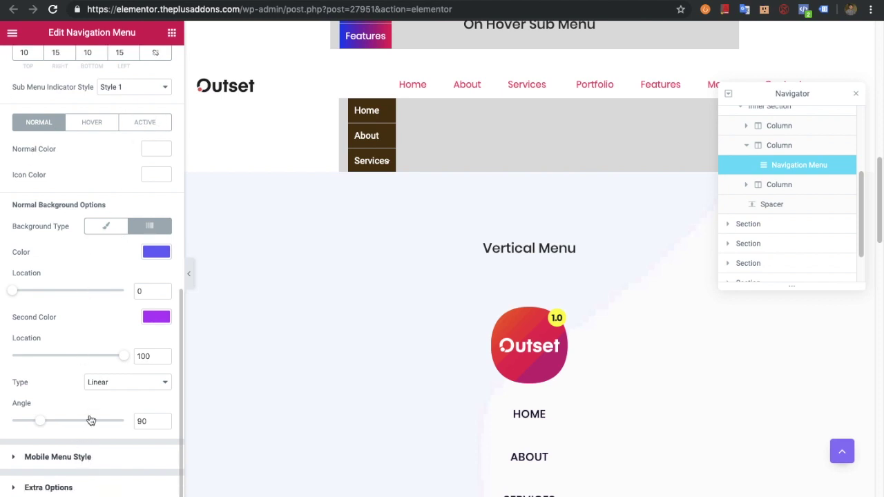
left_click(57, 457)
scroll(60, 315, "down", 3)
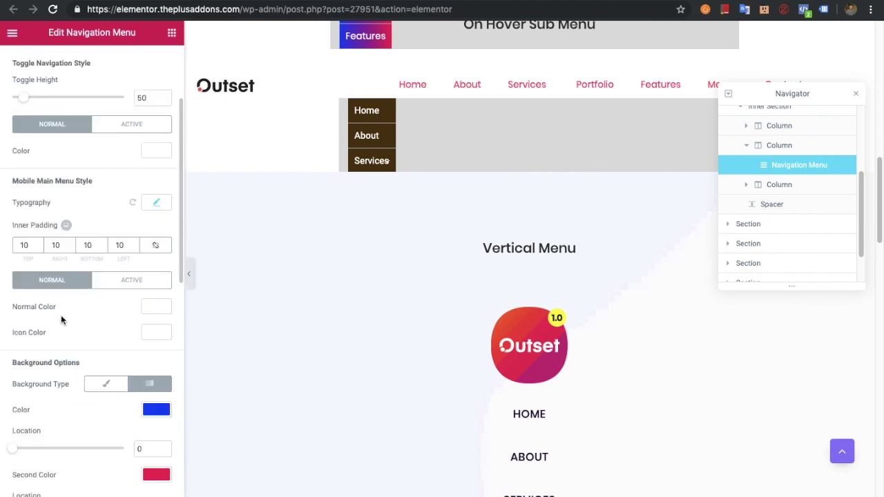
scroll(70, 153, "up", 1)
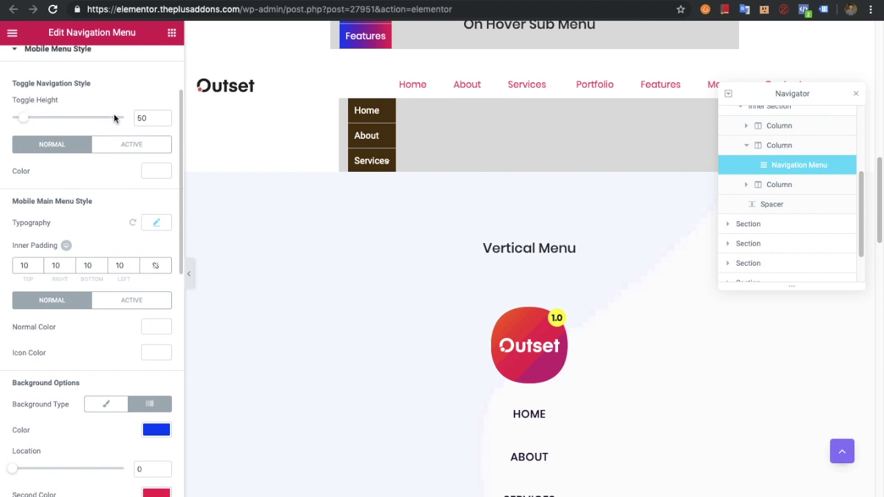
left_click(128, 148)
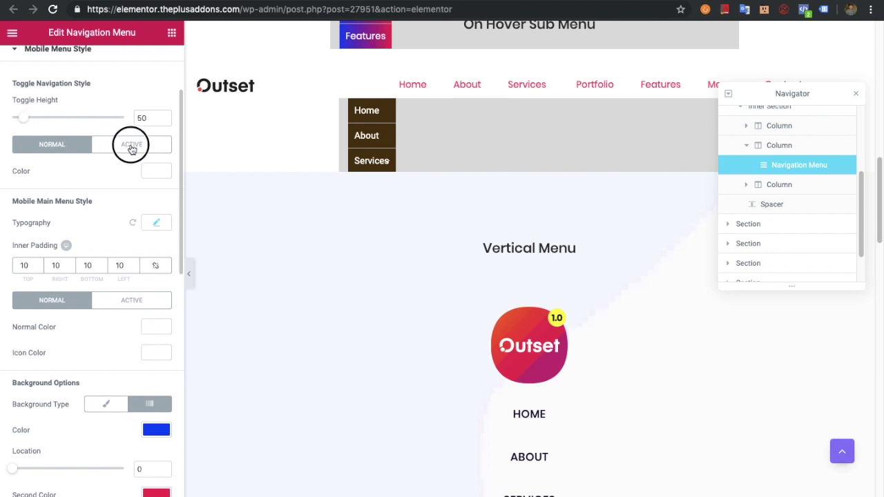
left_click(80, 146)
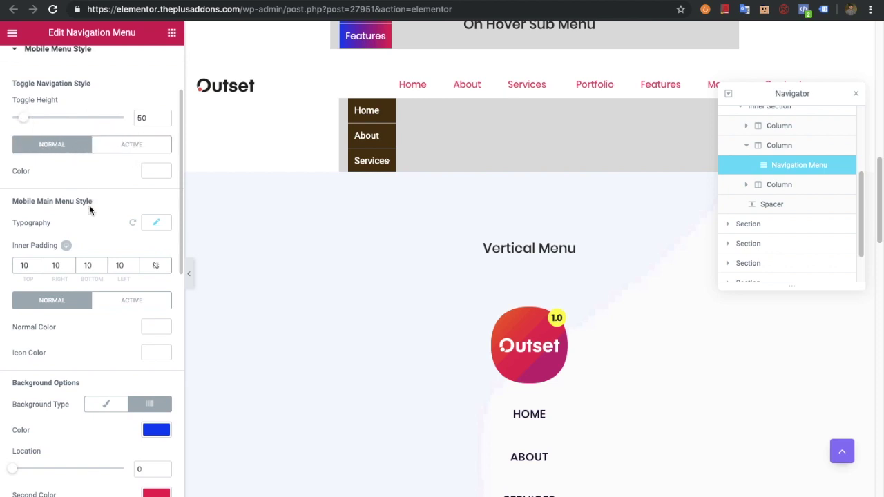
scroll(88, 211, "down", 2)
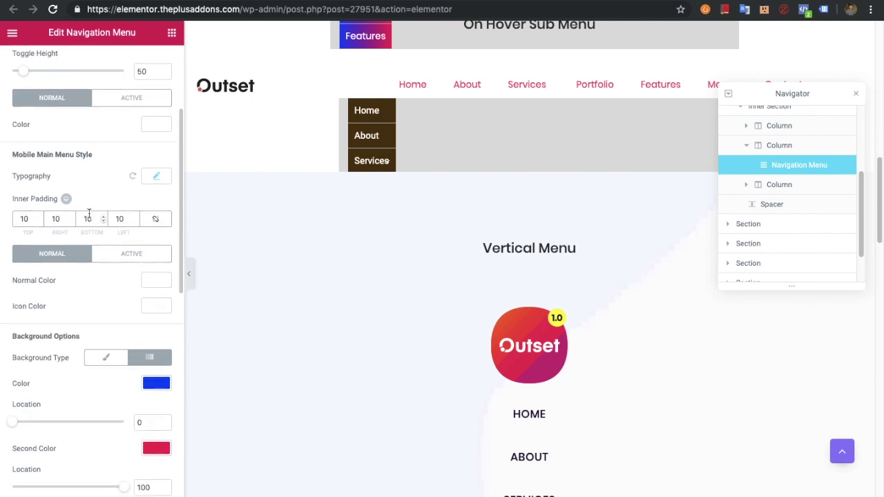
scroll(88, 212, "down", 1)
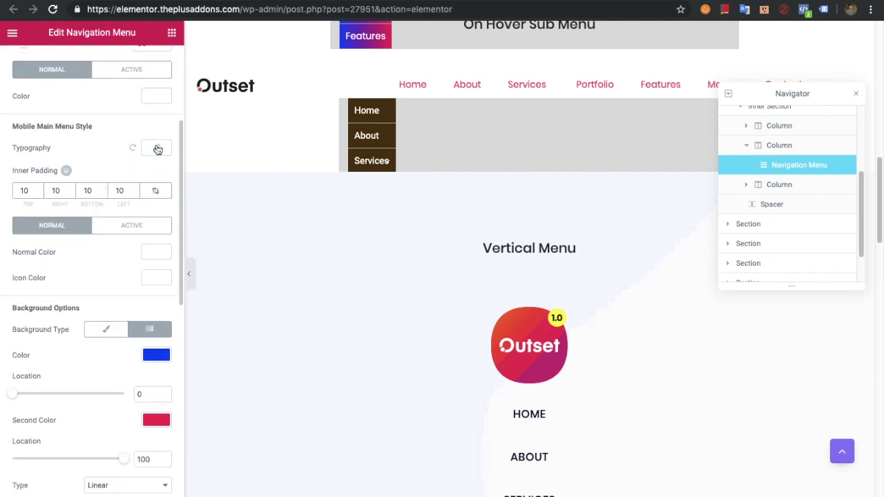
scroll(94, 197, "down", 1)
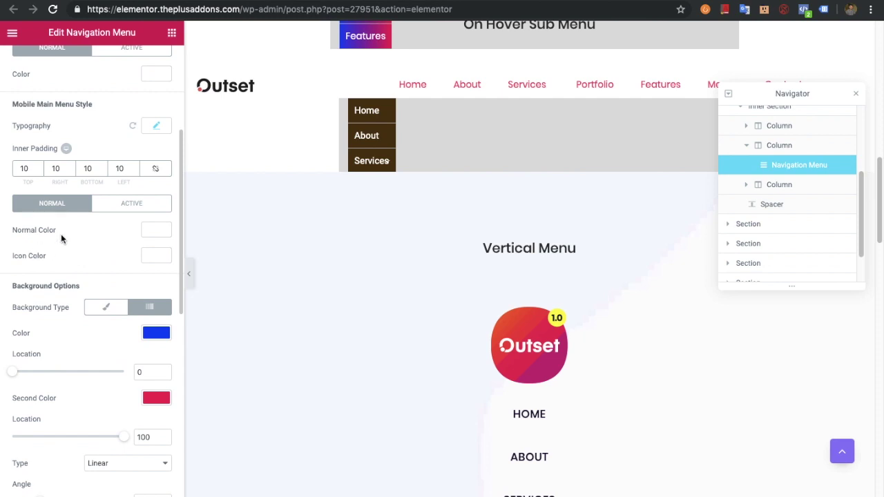
left_click(132, 203)
left_click(66, 207)
left_click(131, 207)
left_click(55, 210)
scroll(45, 318, "down", 1)
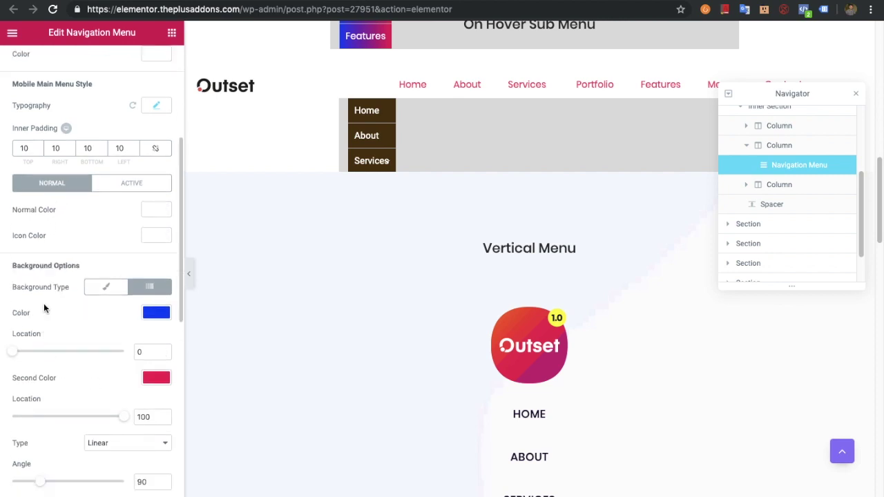
scroll(41, 291, "down", 3)
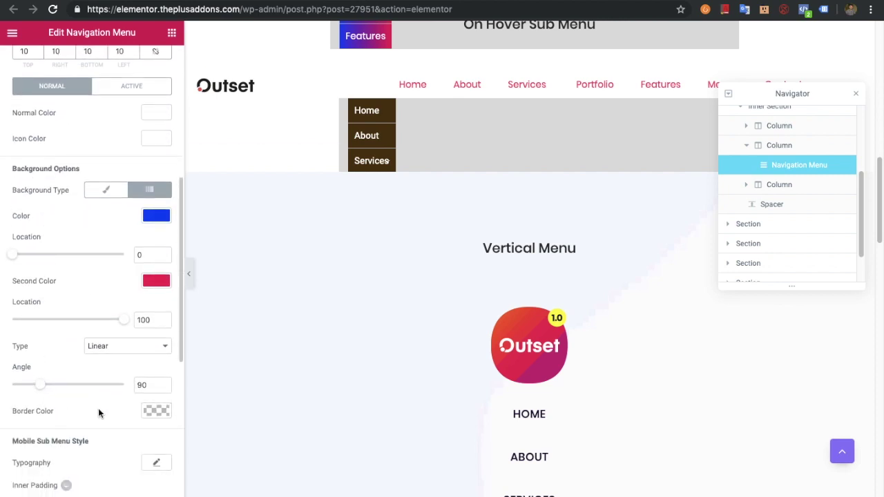
scroll(72, 392, "down", 5)
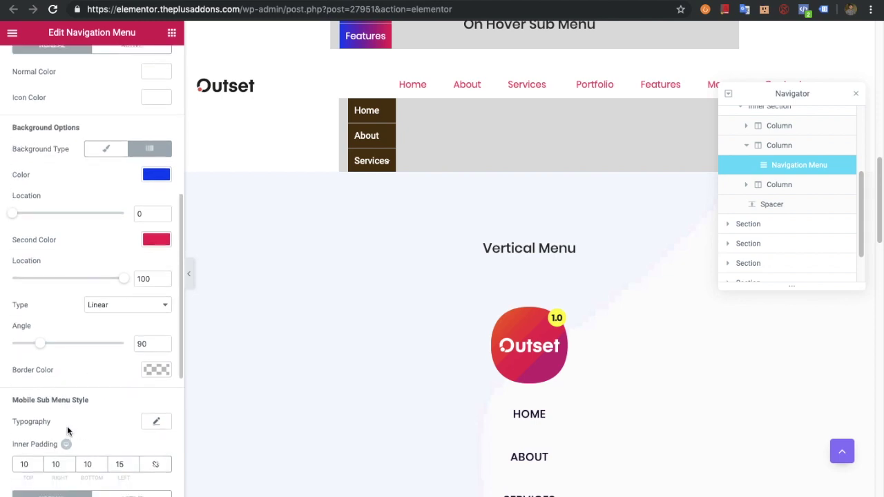
left_click_drag(15, 294, 100, 312)
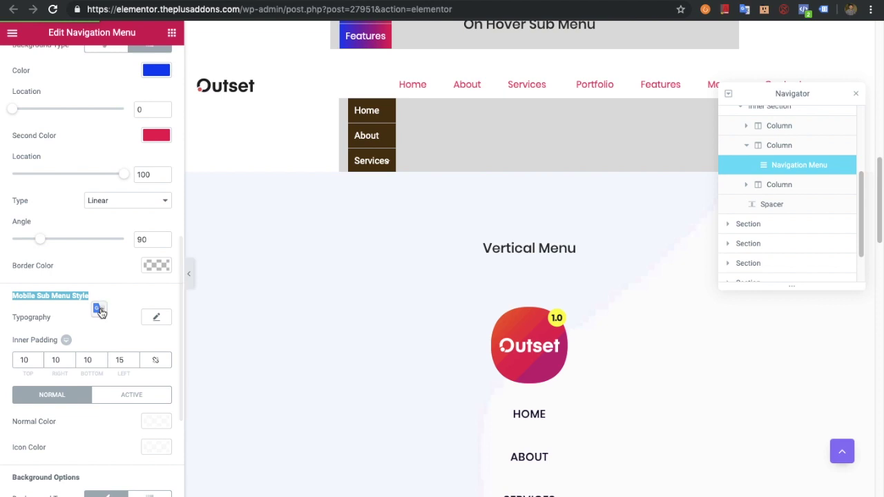
- Check the Mobile Sub Menu Style Normal and Active tabs, then expand Extra Options
left_click(112, 313)
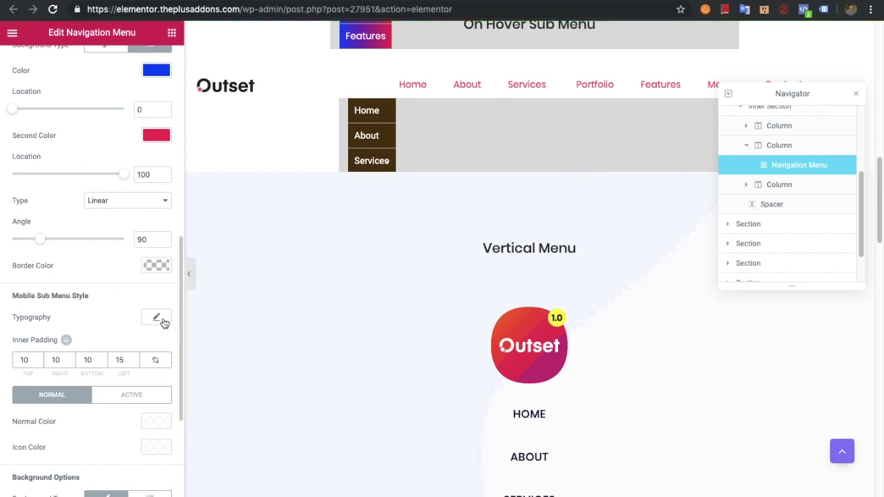
scroll(75, 376, "down", 1)
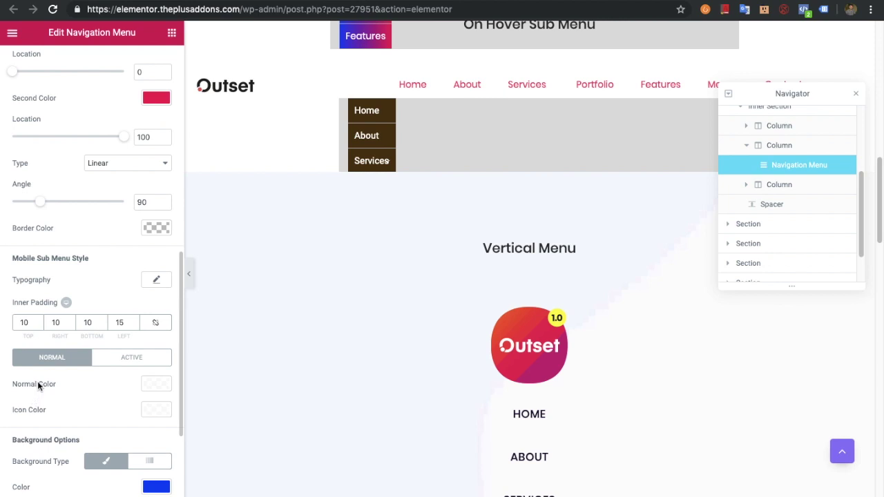
left_click(127, 357)
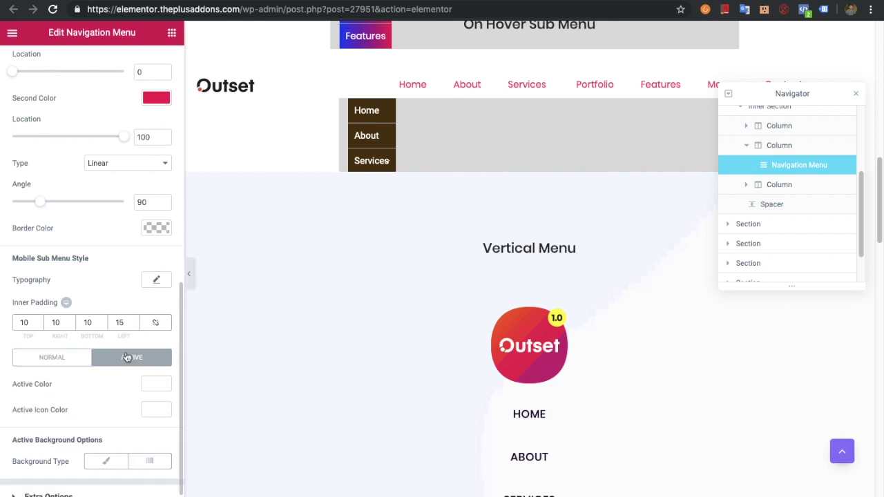
scroll(90, 418, "down", 1)
left_click(53, 351)
scroll(57, 409, "down", 3)
scroll(53, 331, "up", 5)
scroll(55, 332, "down", 6)
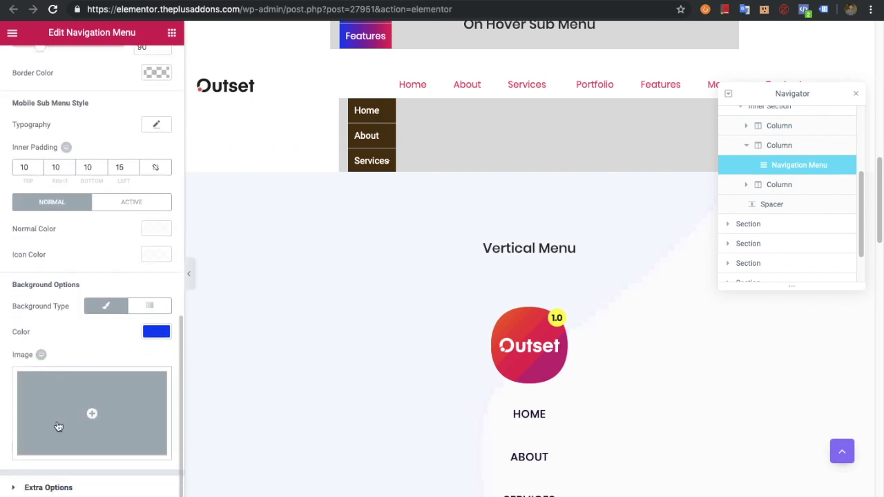
left_click(52, 484)
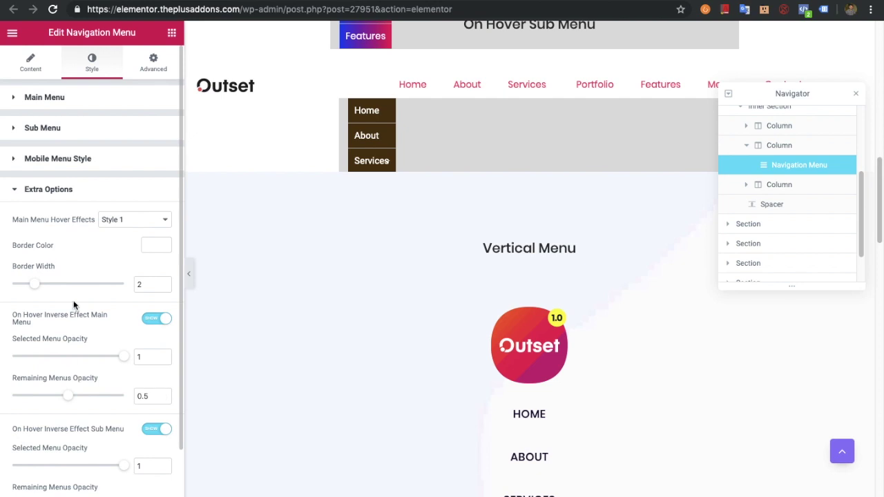
left_click(113, 220)
left_click(114, 220)
left_click(151, 244)
left_click(150, 246)
scroll(69, 300, "down", 1)
scroll(79, 304, "down", 1)
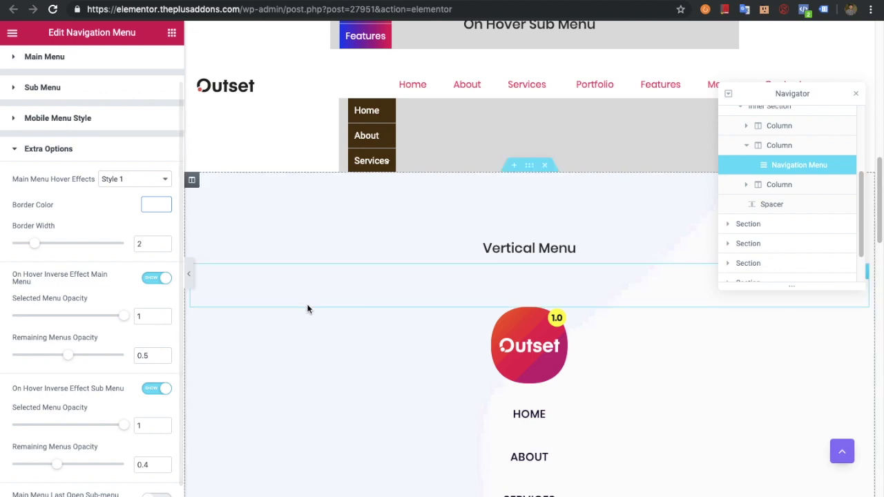
scroll(375, 306, "up", 5)
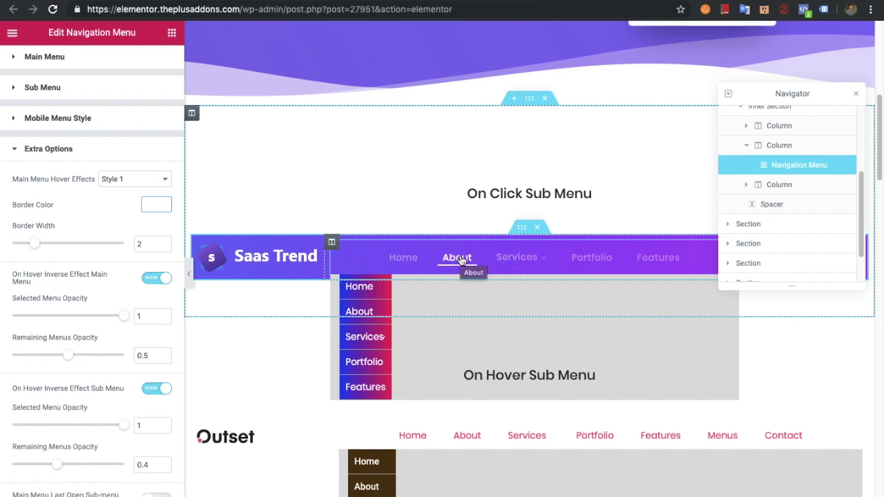
- Enable Main Menu Last Open Sub-menu Left, with Open Last Menu Left Side at 1
triple_click(72, 296)
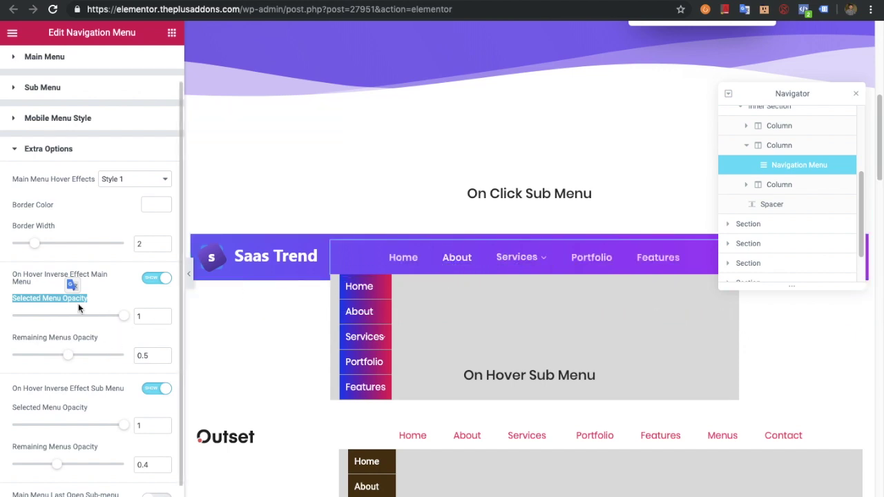
left_click(101, 299)
scroll(91, 405, "down", 1)
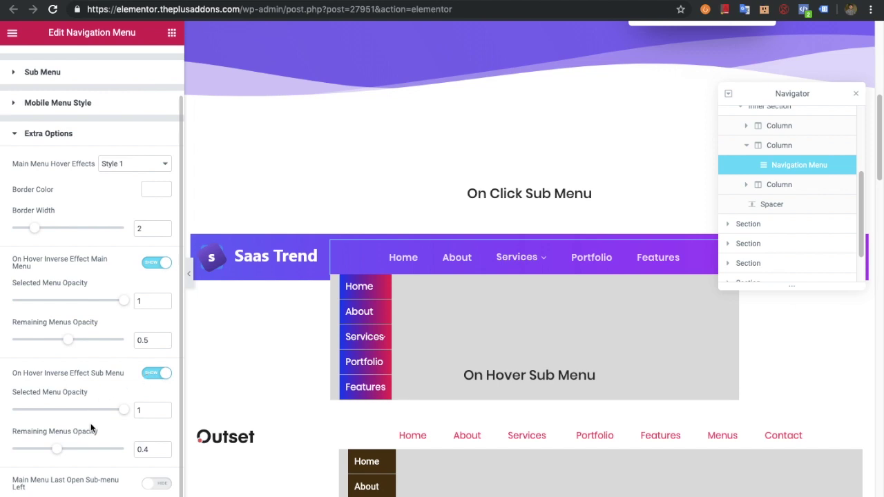
left_click(149, 485)
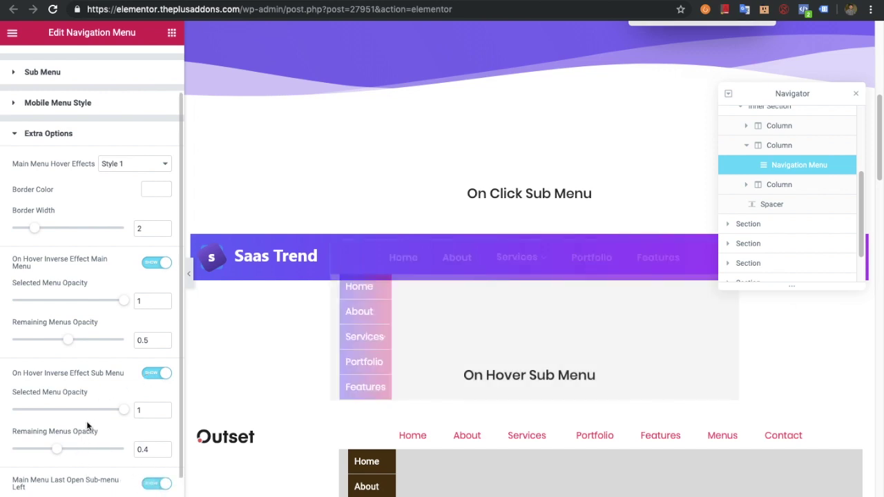
scroll(88, 426, "down", 1)
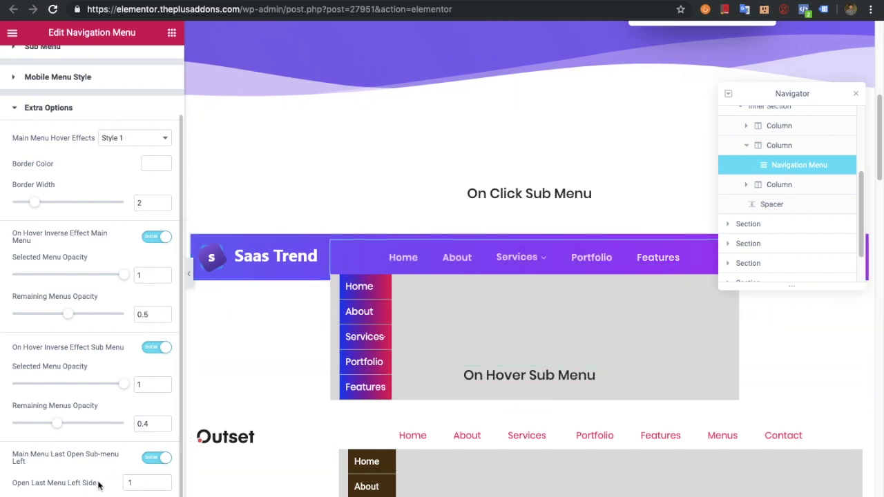
double_click(129, 483)
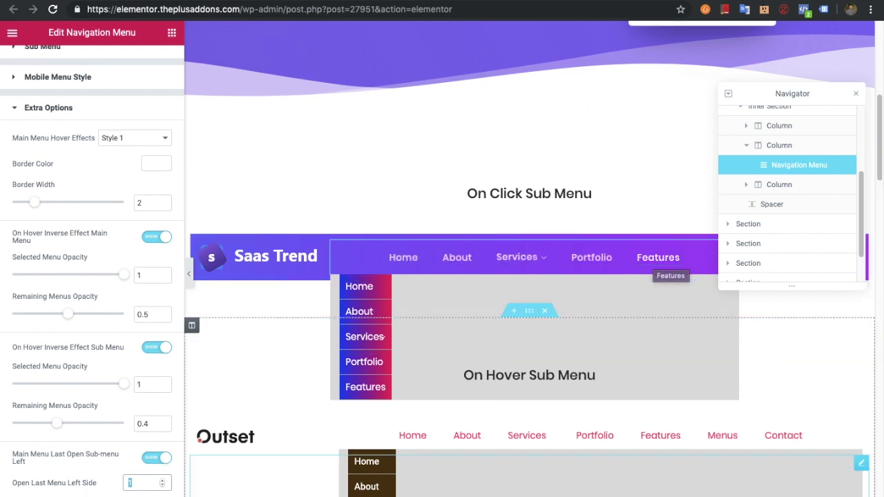
- Return to the Navigation Menu widget's Content settings
scroll(118, 411, "up", 3)
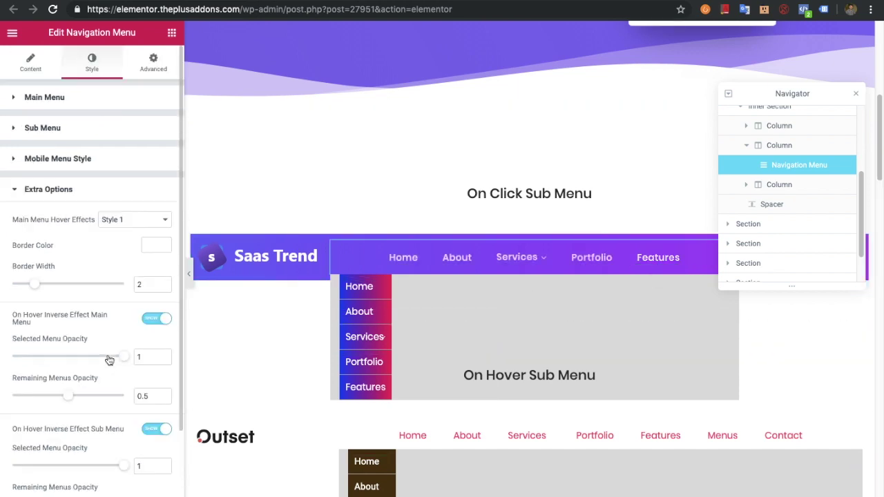
left_click(30, 67)
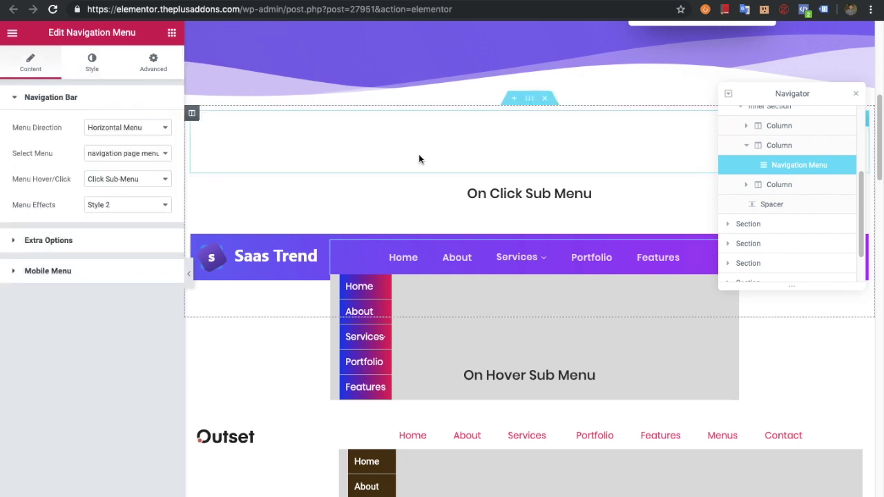
scroll(415, 166, "up", 4)
scroll(459, 193, "up", 4)
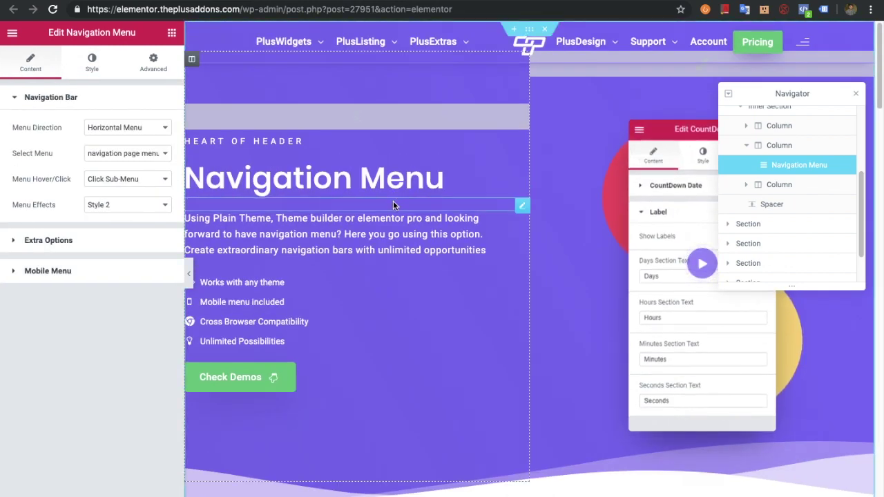